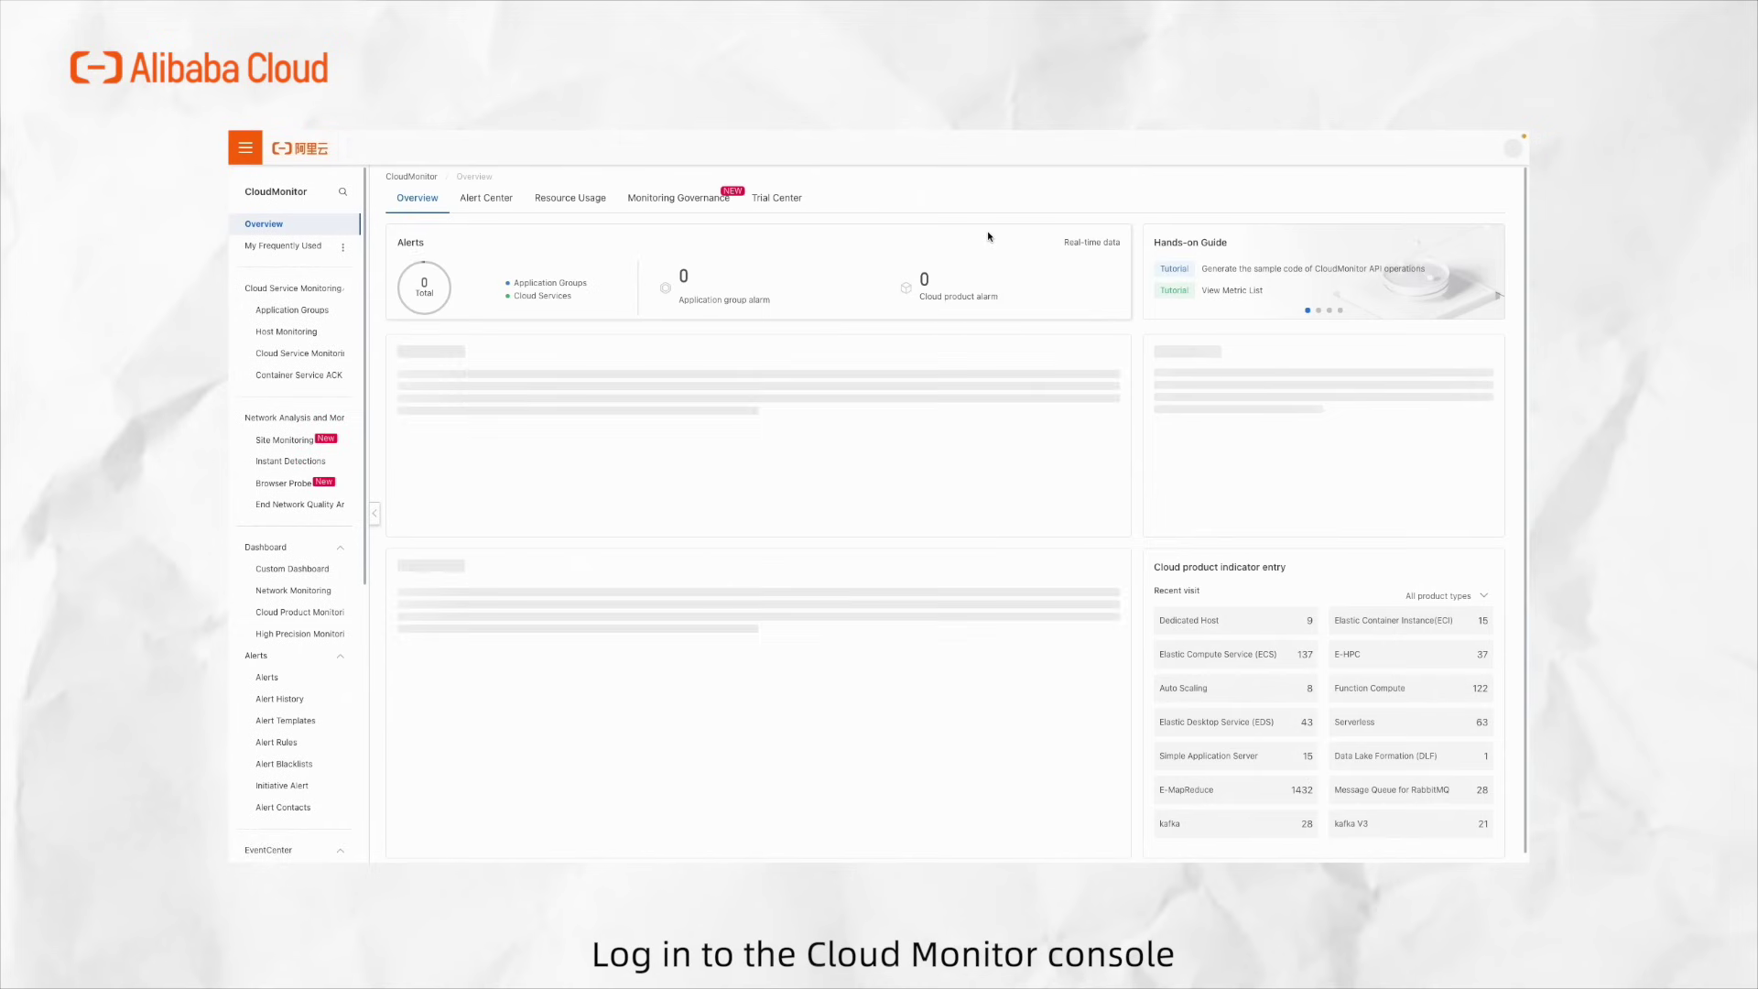
Start a new site monitoring task from the Site Monitoring task list.
click(286, 445)
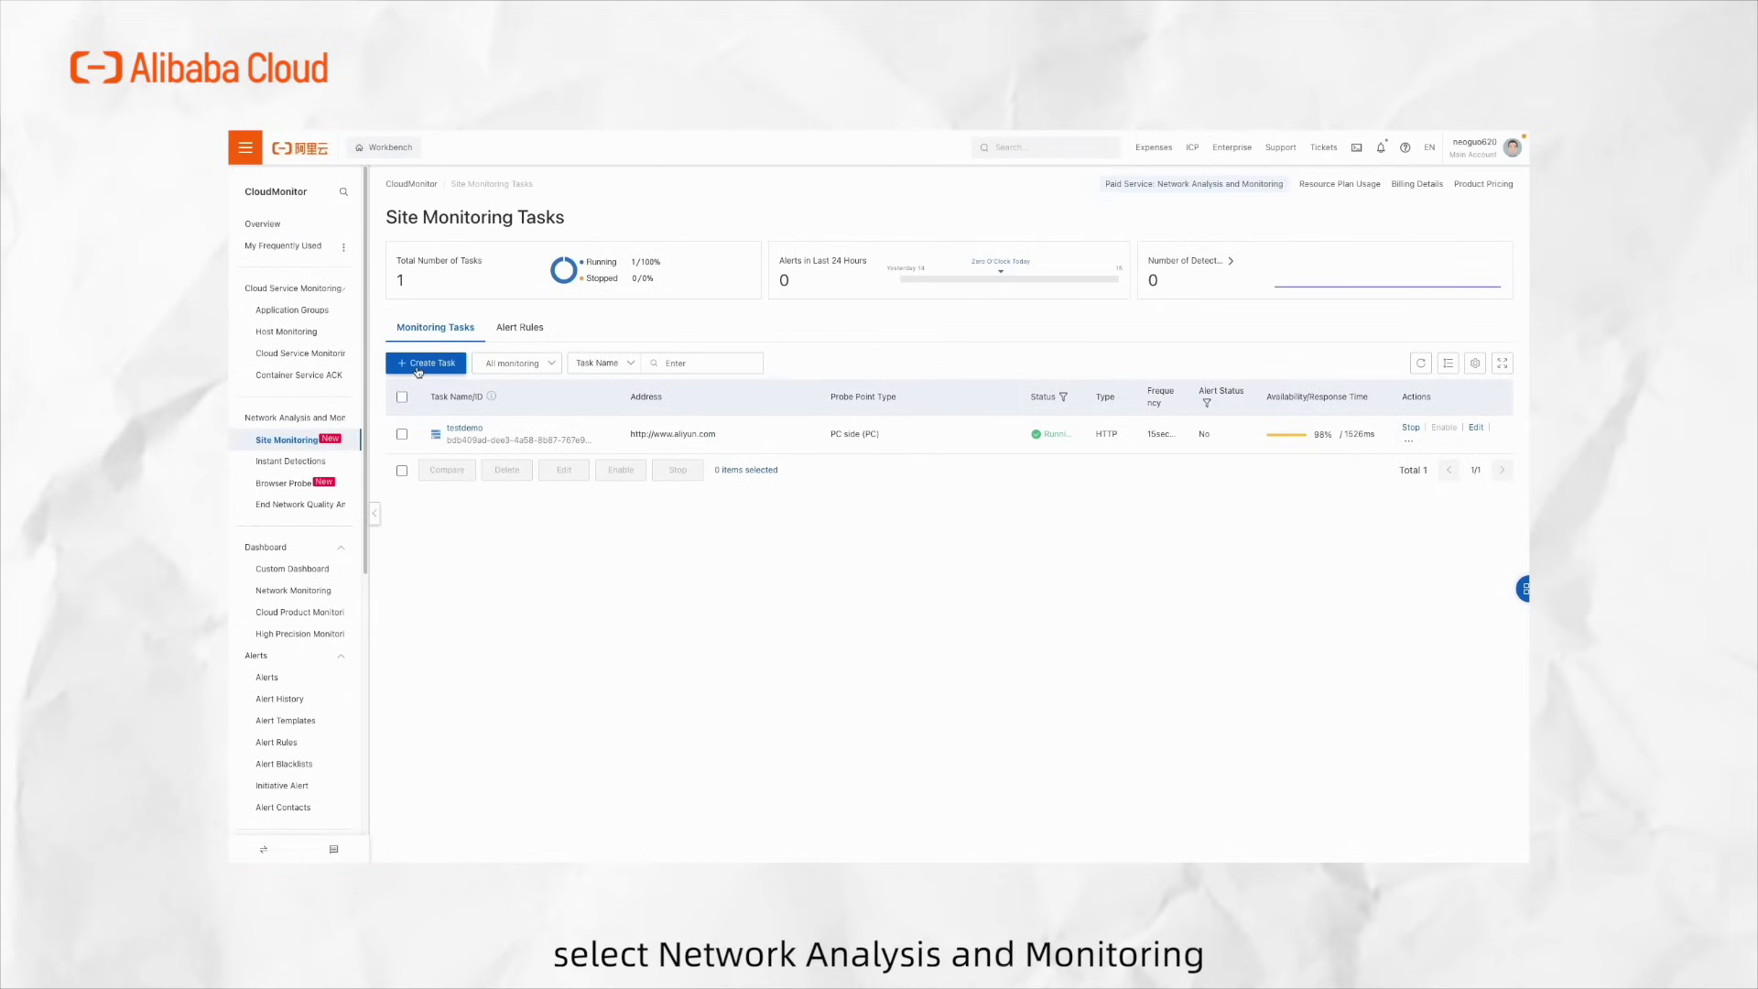
click(417, 365)
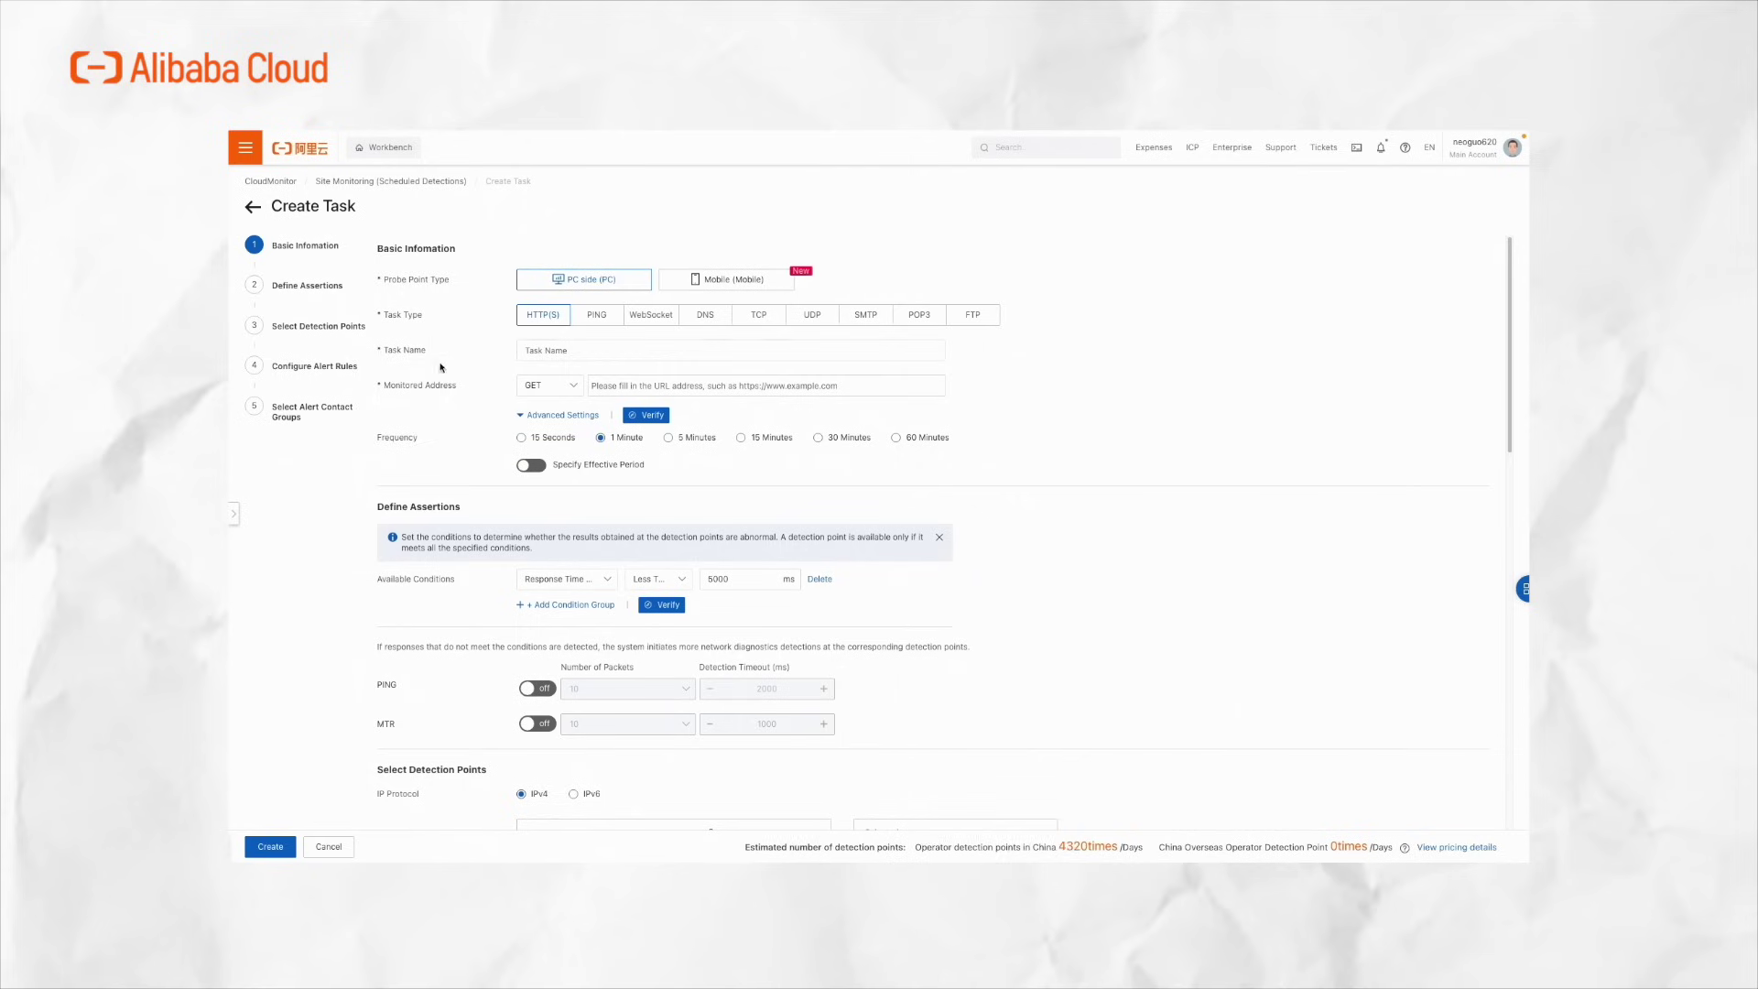
click(584, 350)
text(testdemo)
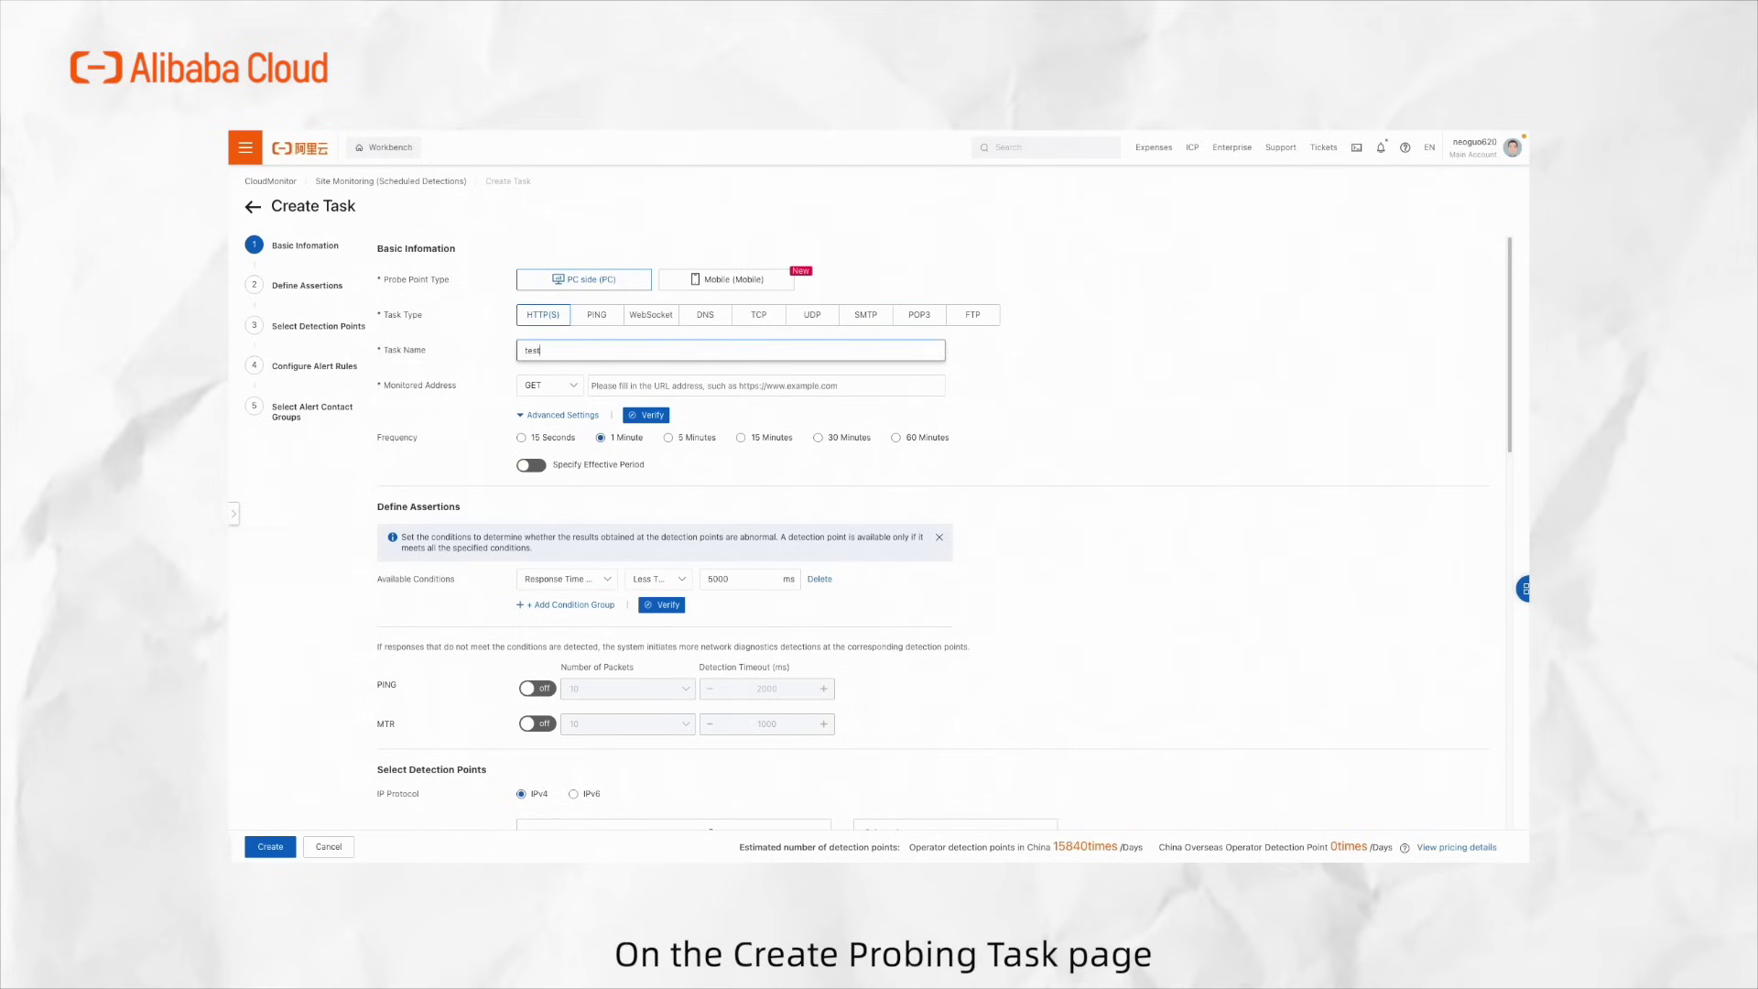
text(_1)
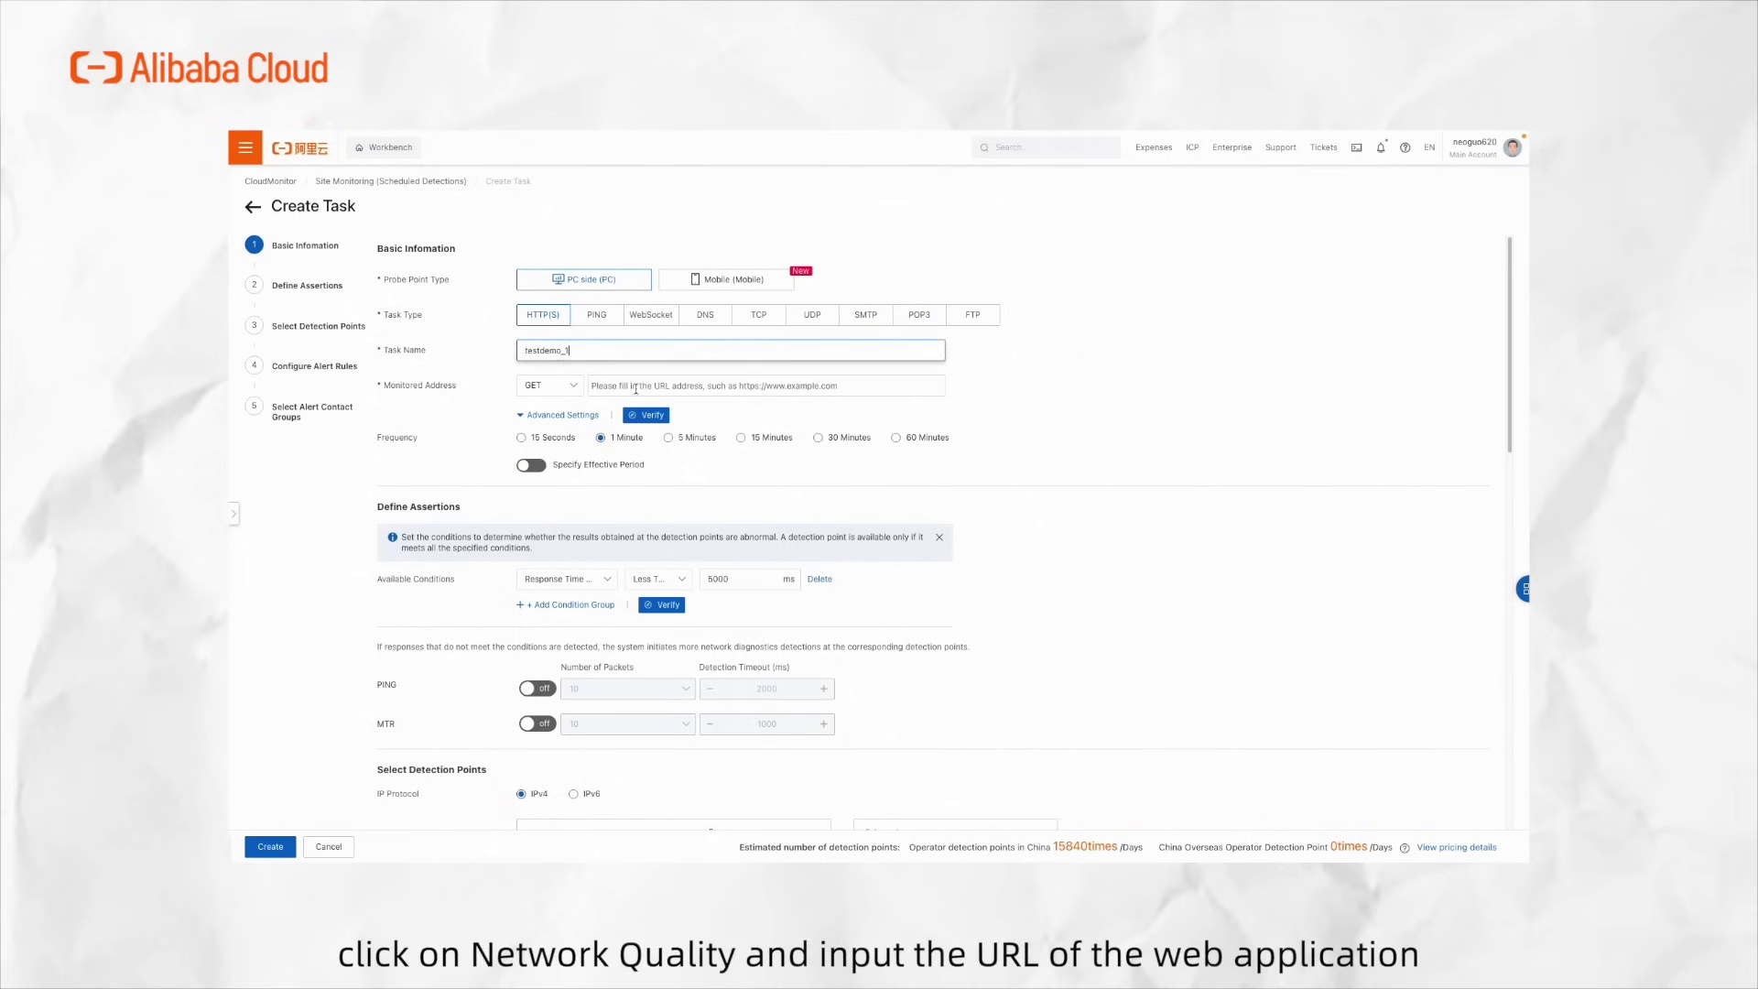
click(636, 387)
click(620, 428)
text(http://www.aliyun.)
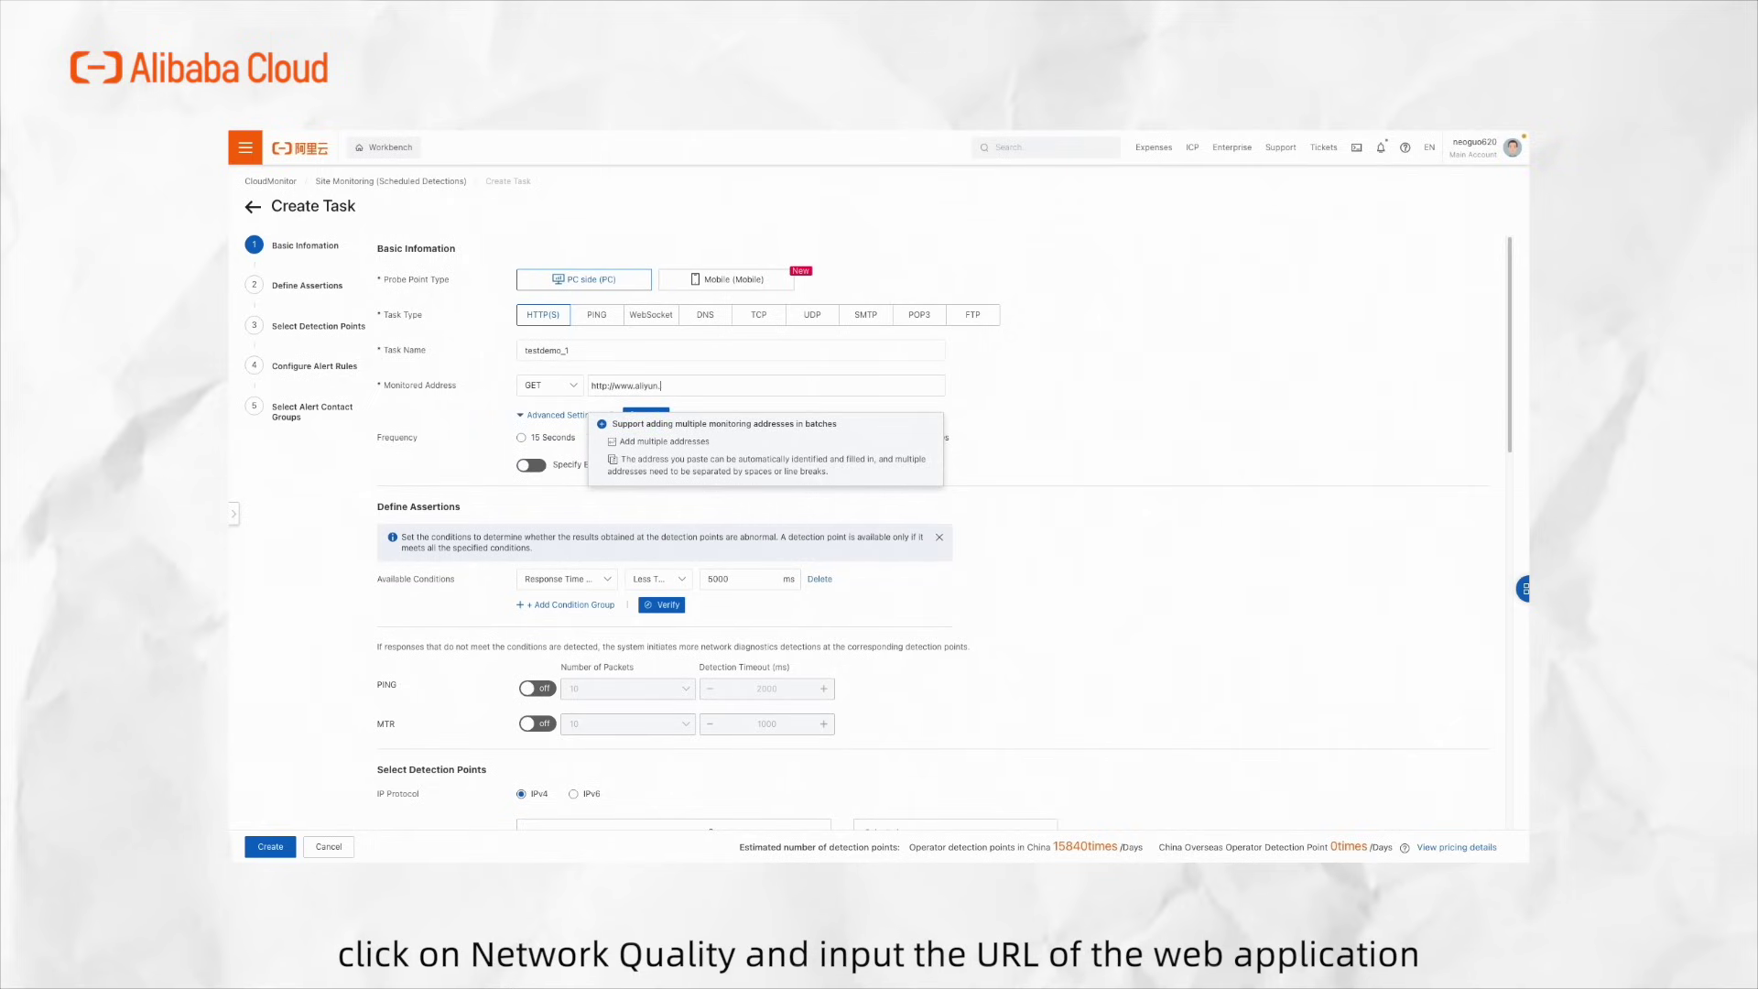
text(com)
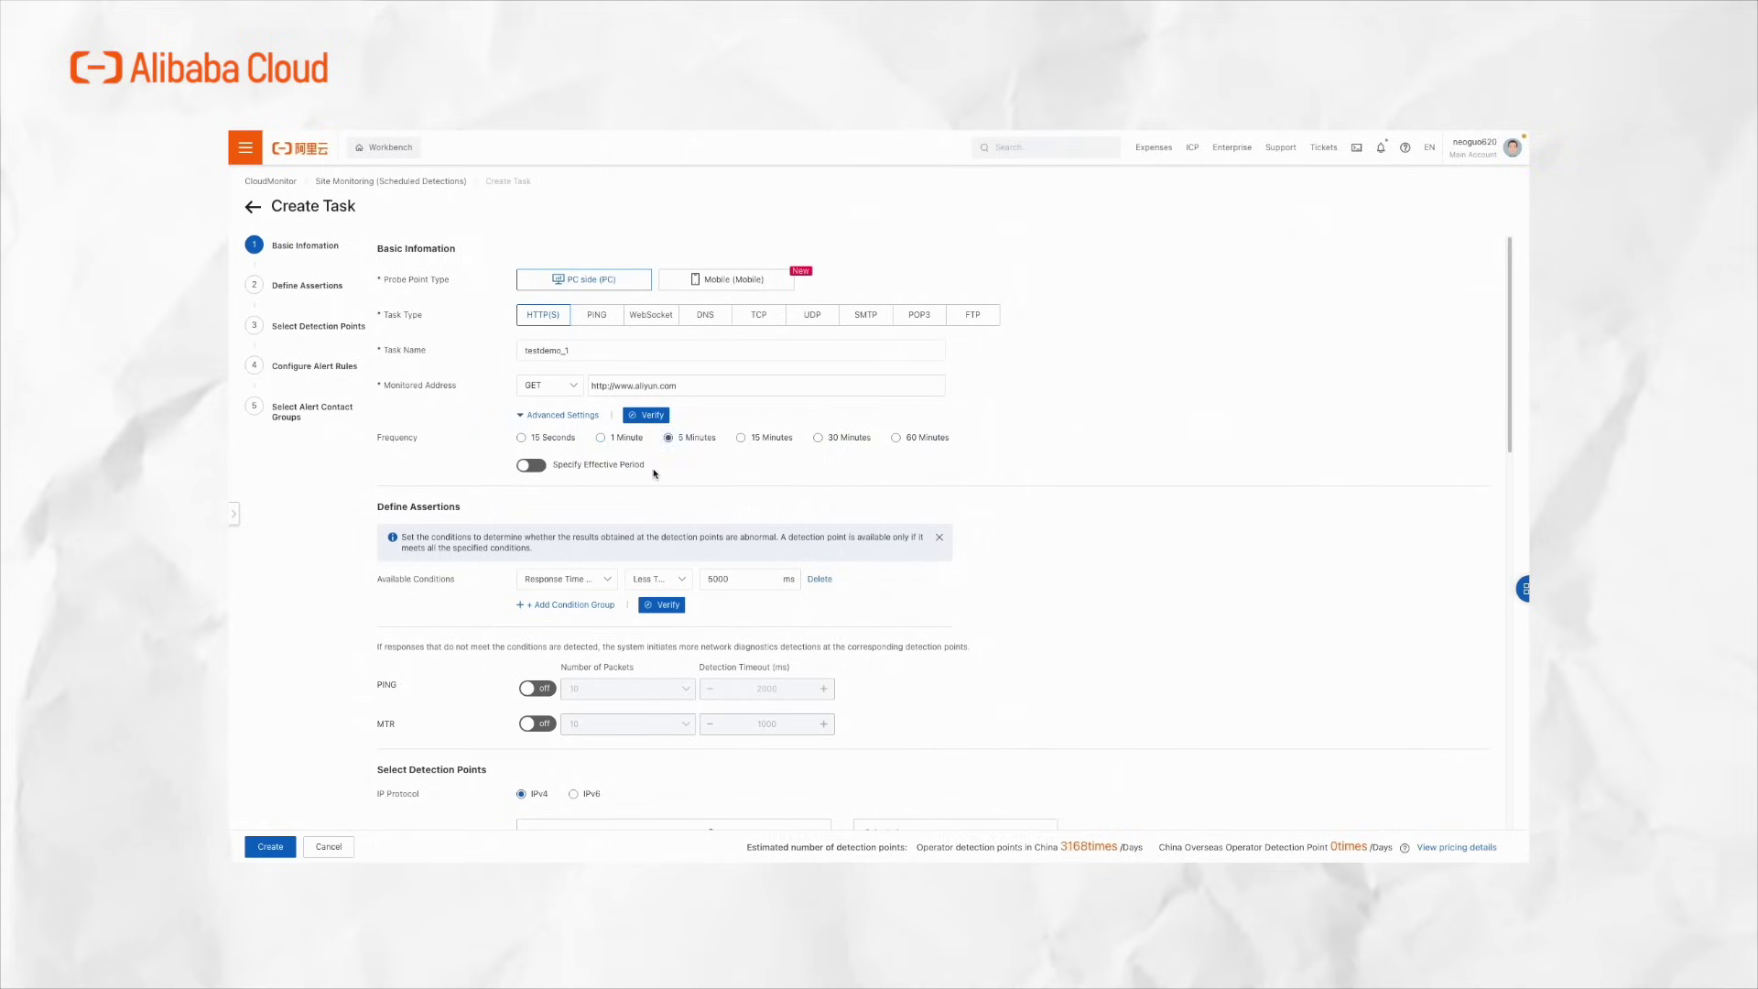
scroll(659, 453, down, 2)
scroll(653, 461, down, 3)
scroll(644, 469, down, 1)
scroll(658, 589, down, 1)
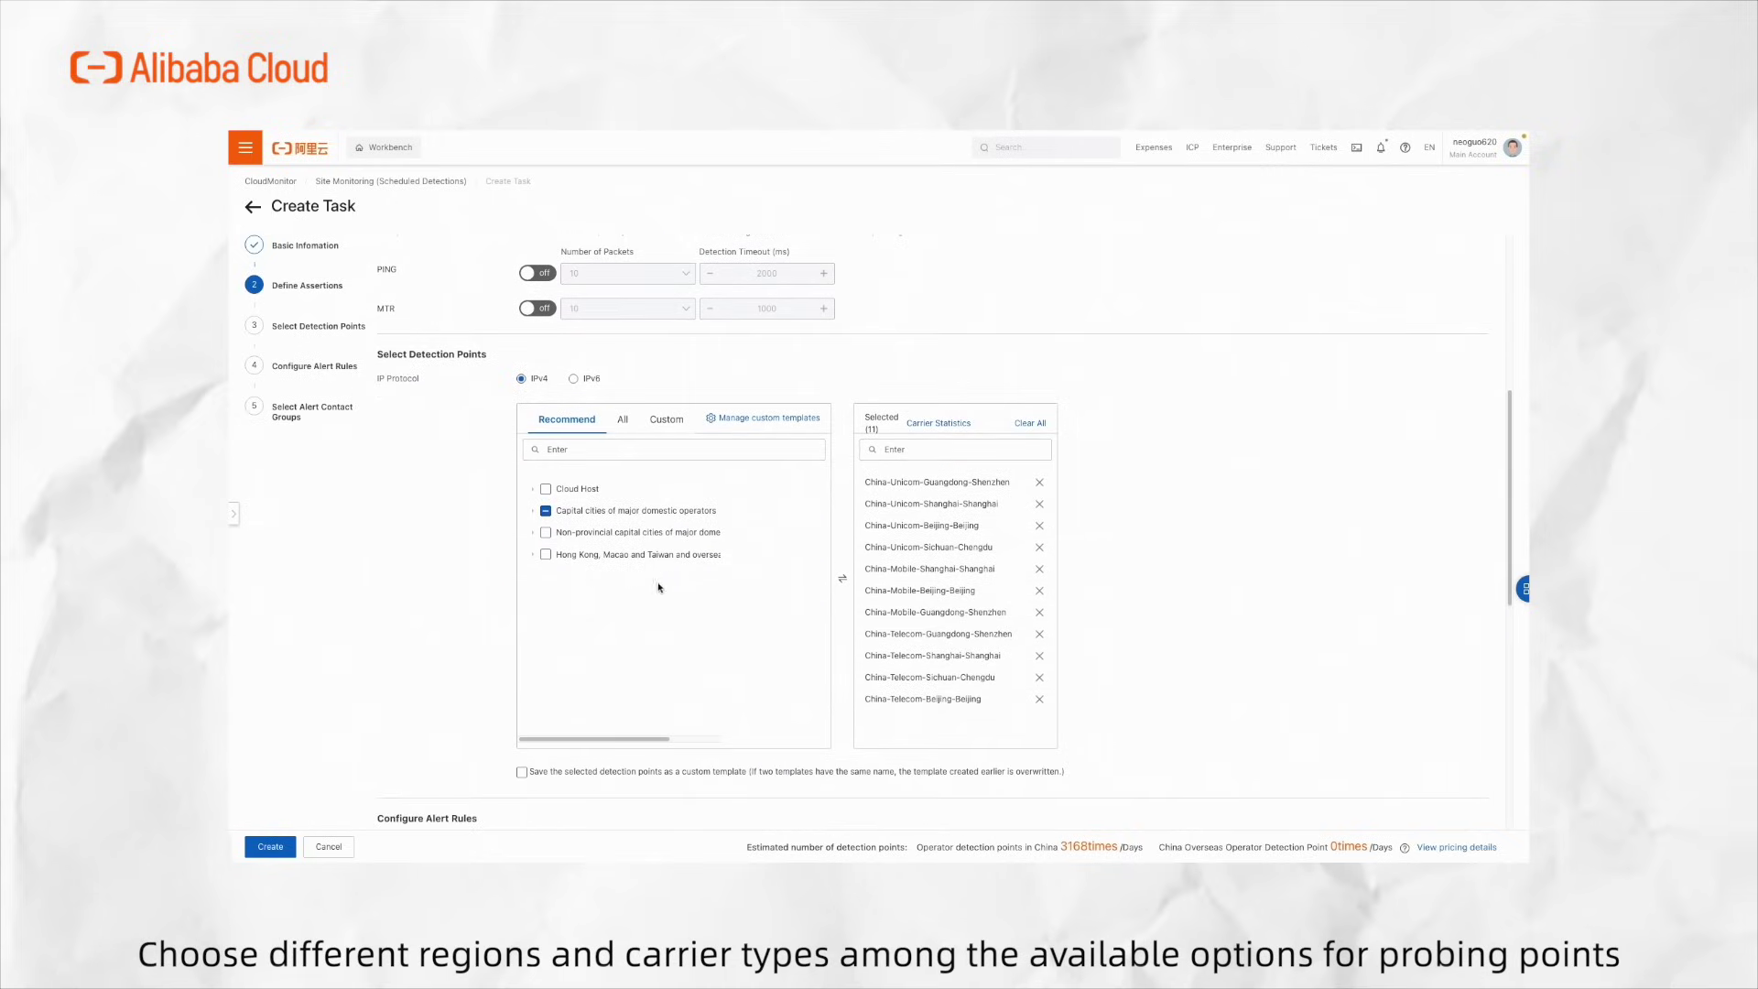
scroll(562, 510, down, 2)
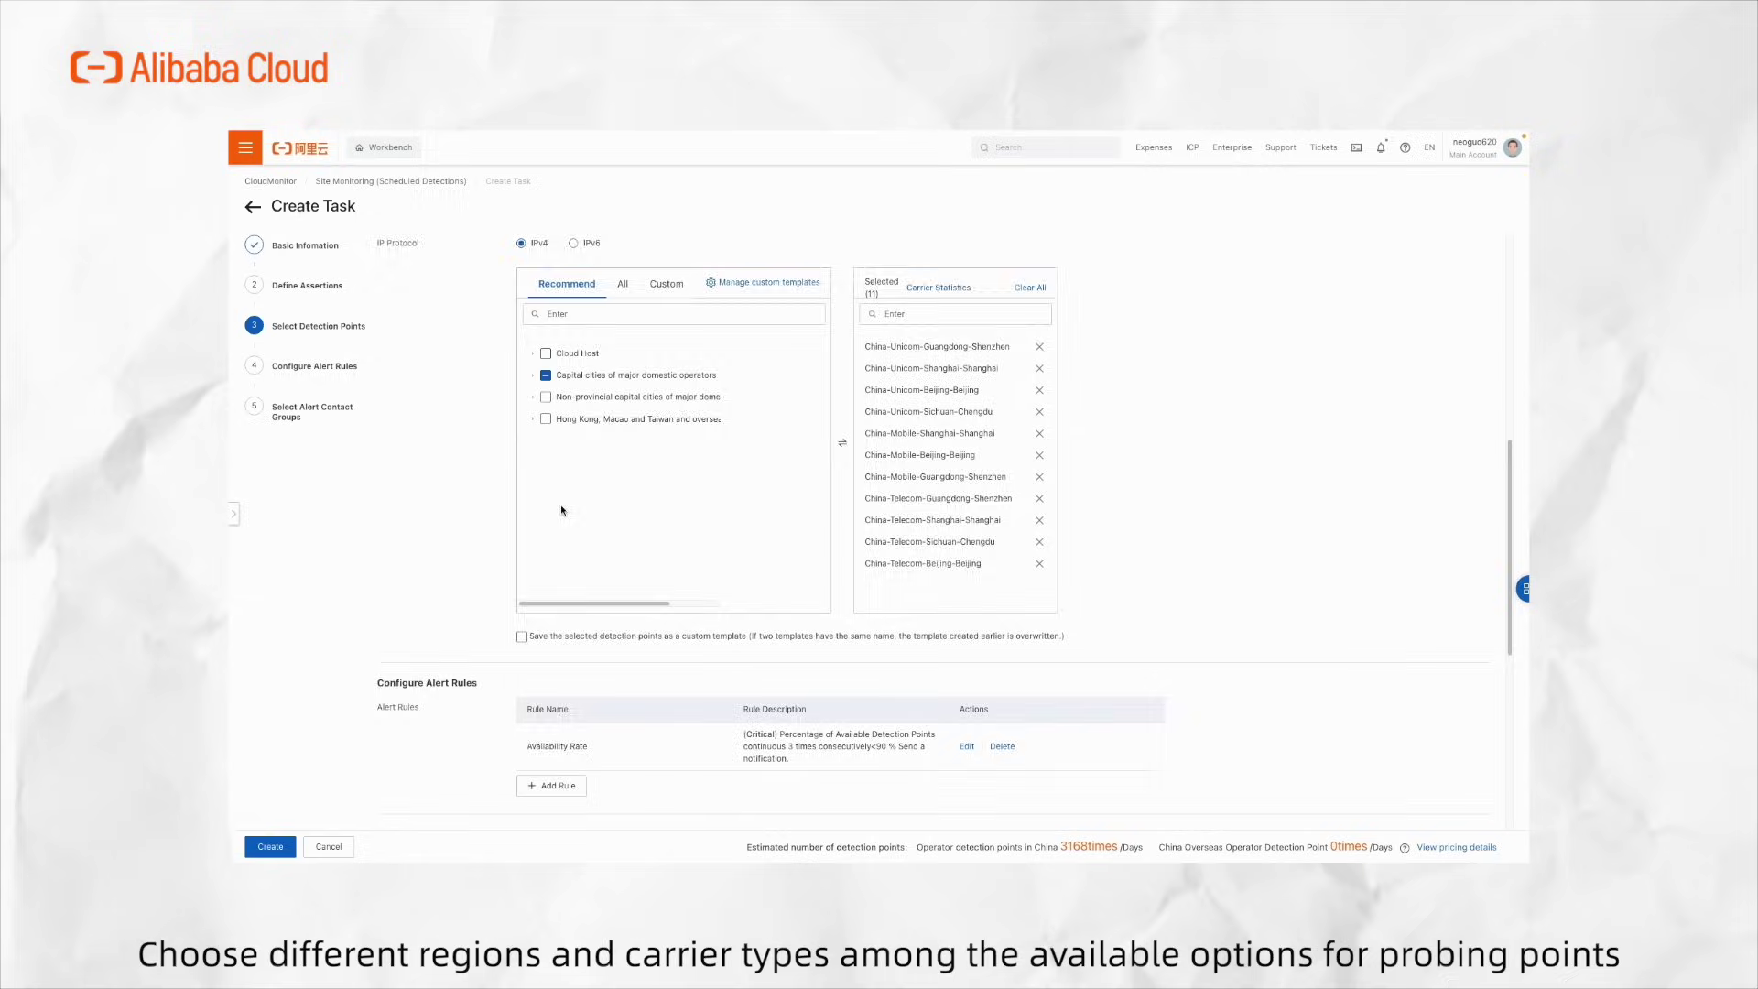
scroll(560, 510, down, 1)
scroll(561, 510, down, 3)
scroll(564, 536, down, 1)
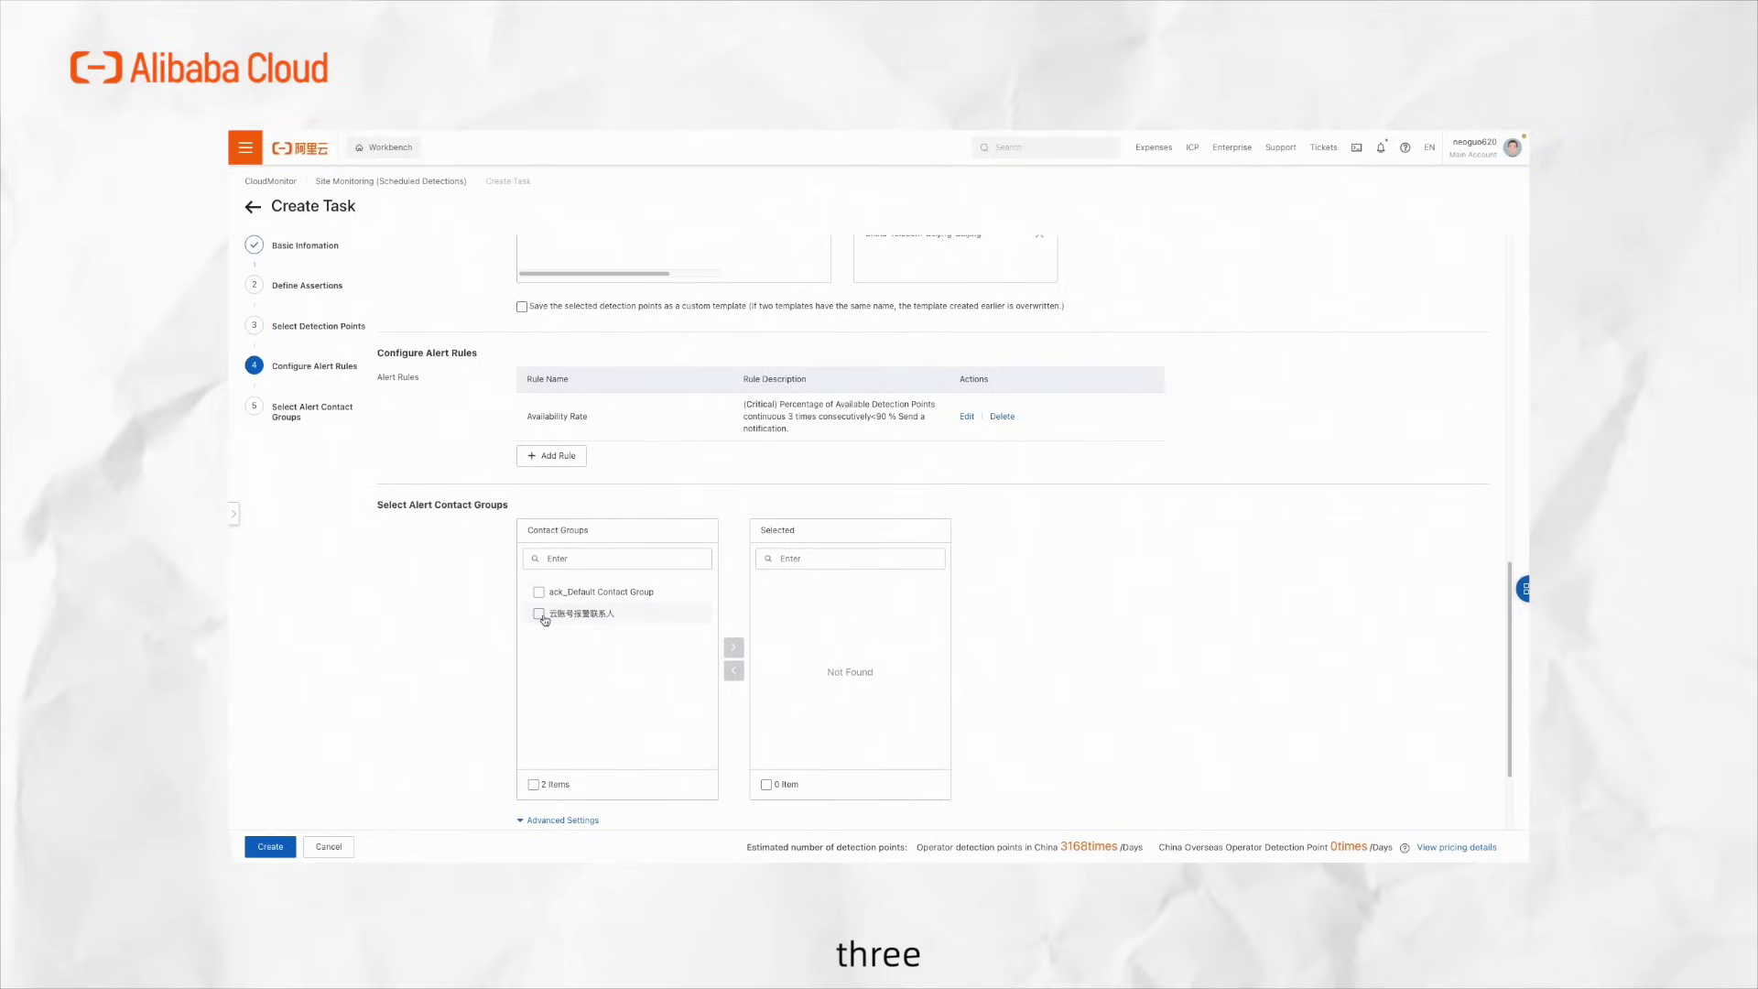
Assign the ack_Default Contact Group as the alert contact group.
click(539, 592)
click(733, 645)
scroll(631, 630, down, 1)
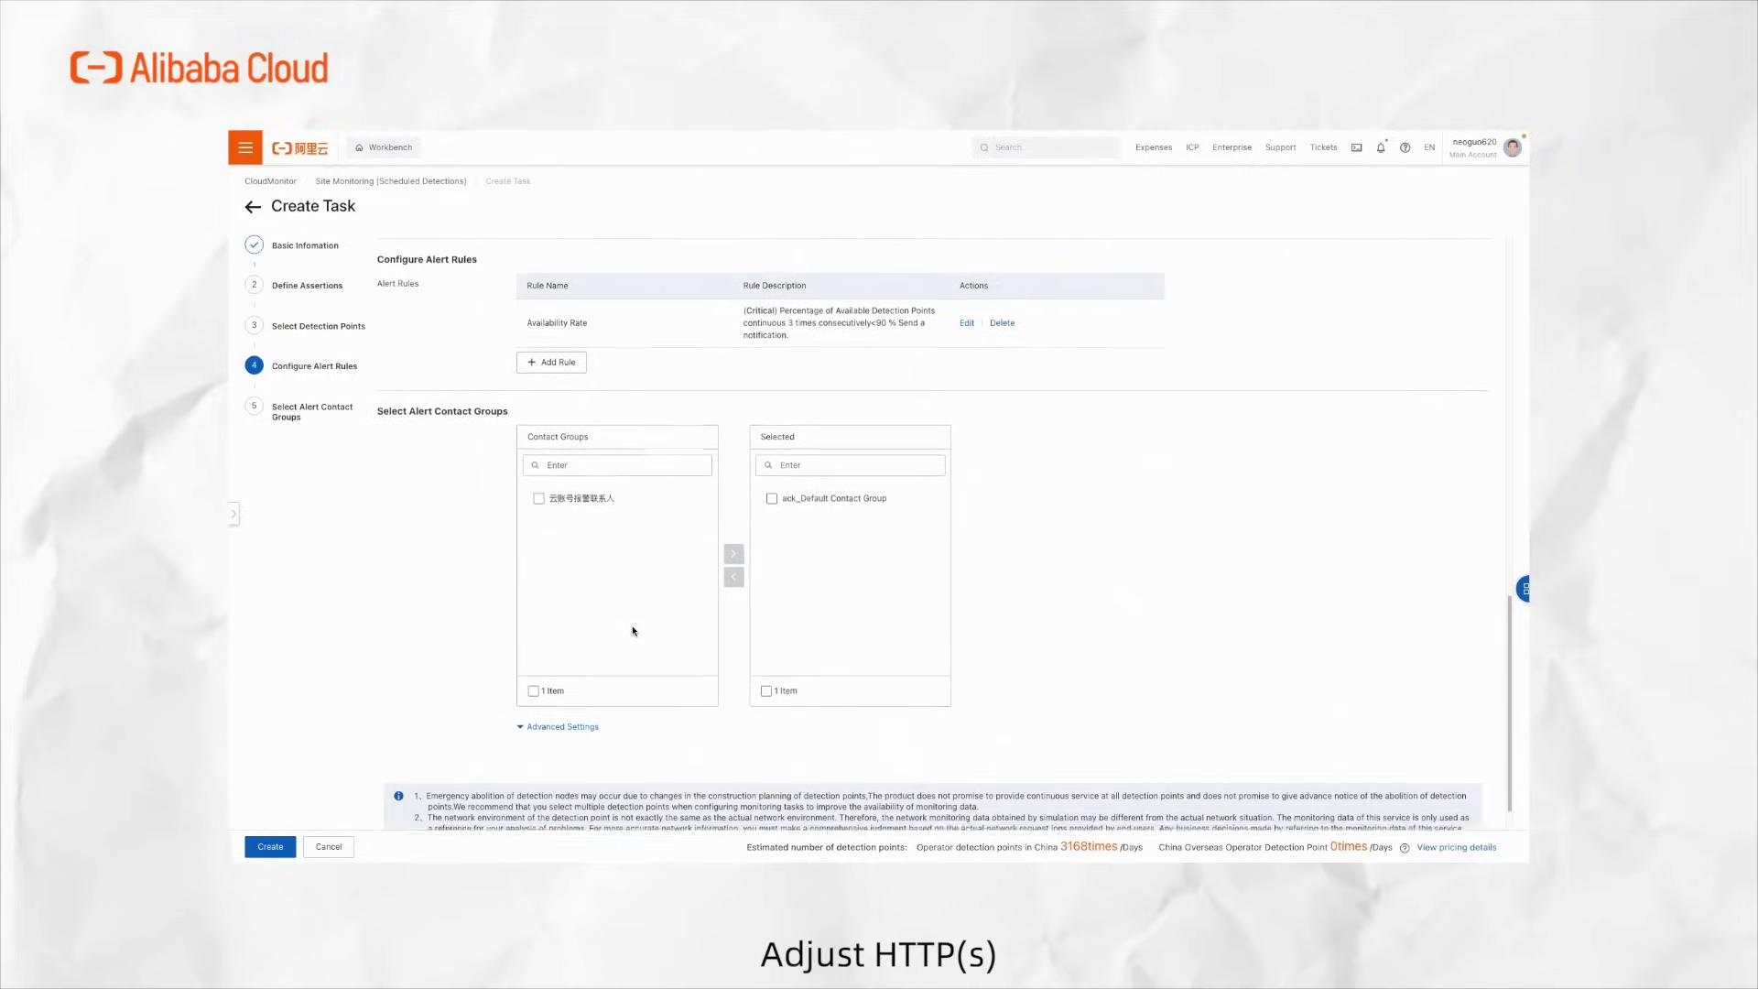
scroll(632, 630, down, 1)
Review the advanced alert settings and create the monitoring task.
click(562, 676)
scroll(532, 556, down, 1)
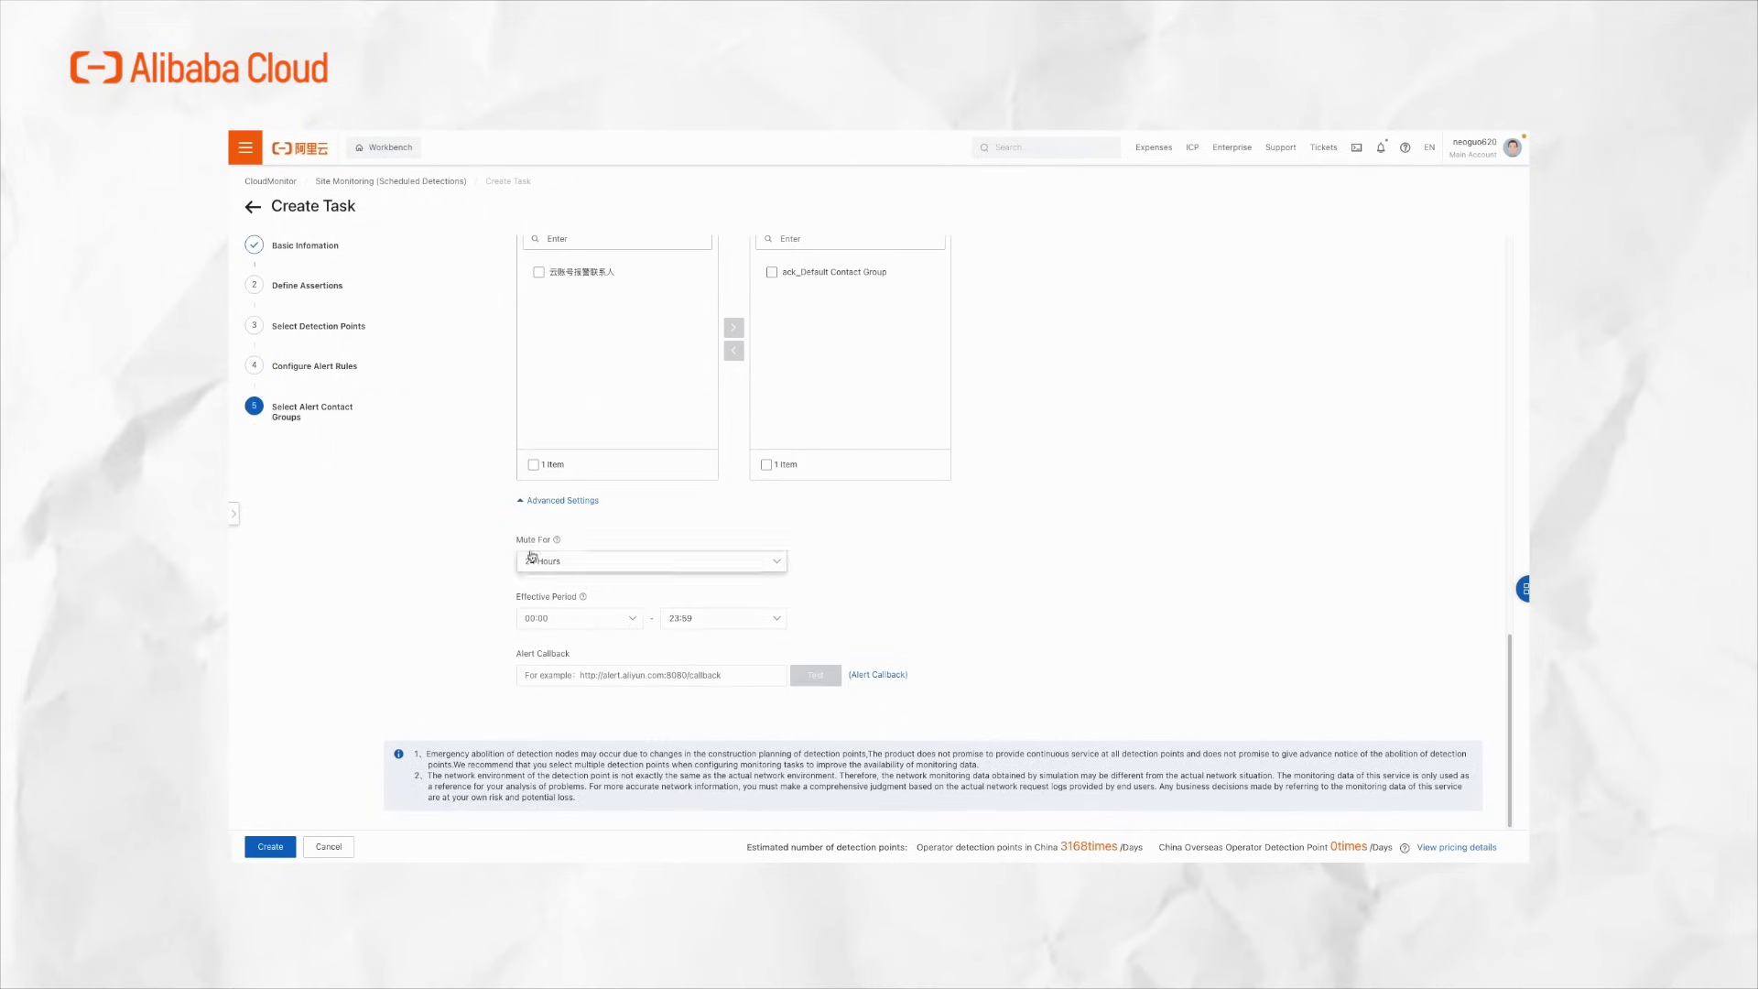
click(546, 500)
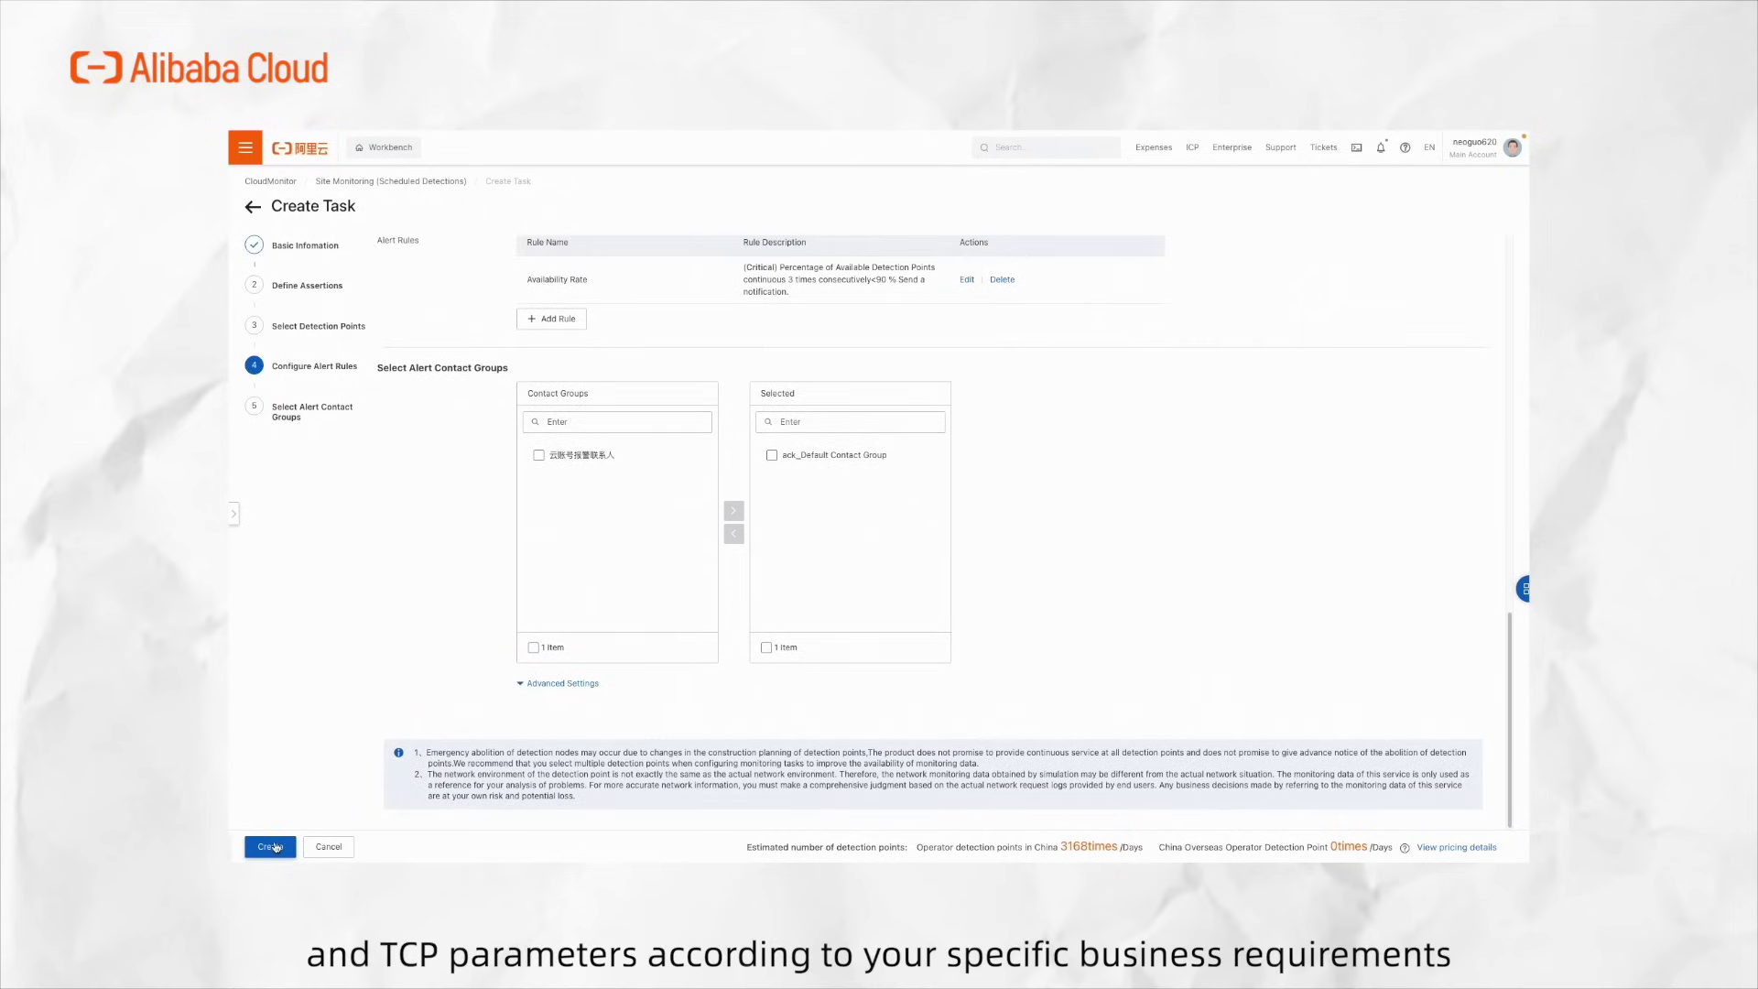
click(270, 847)
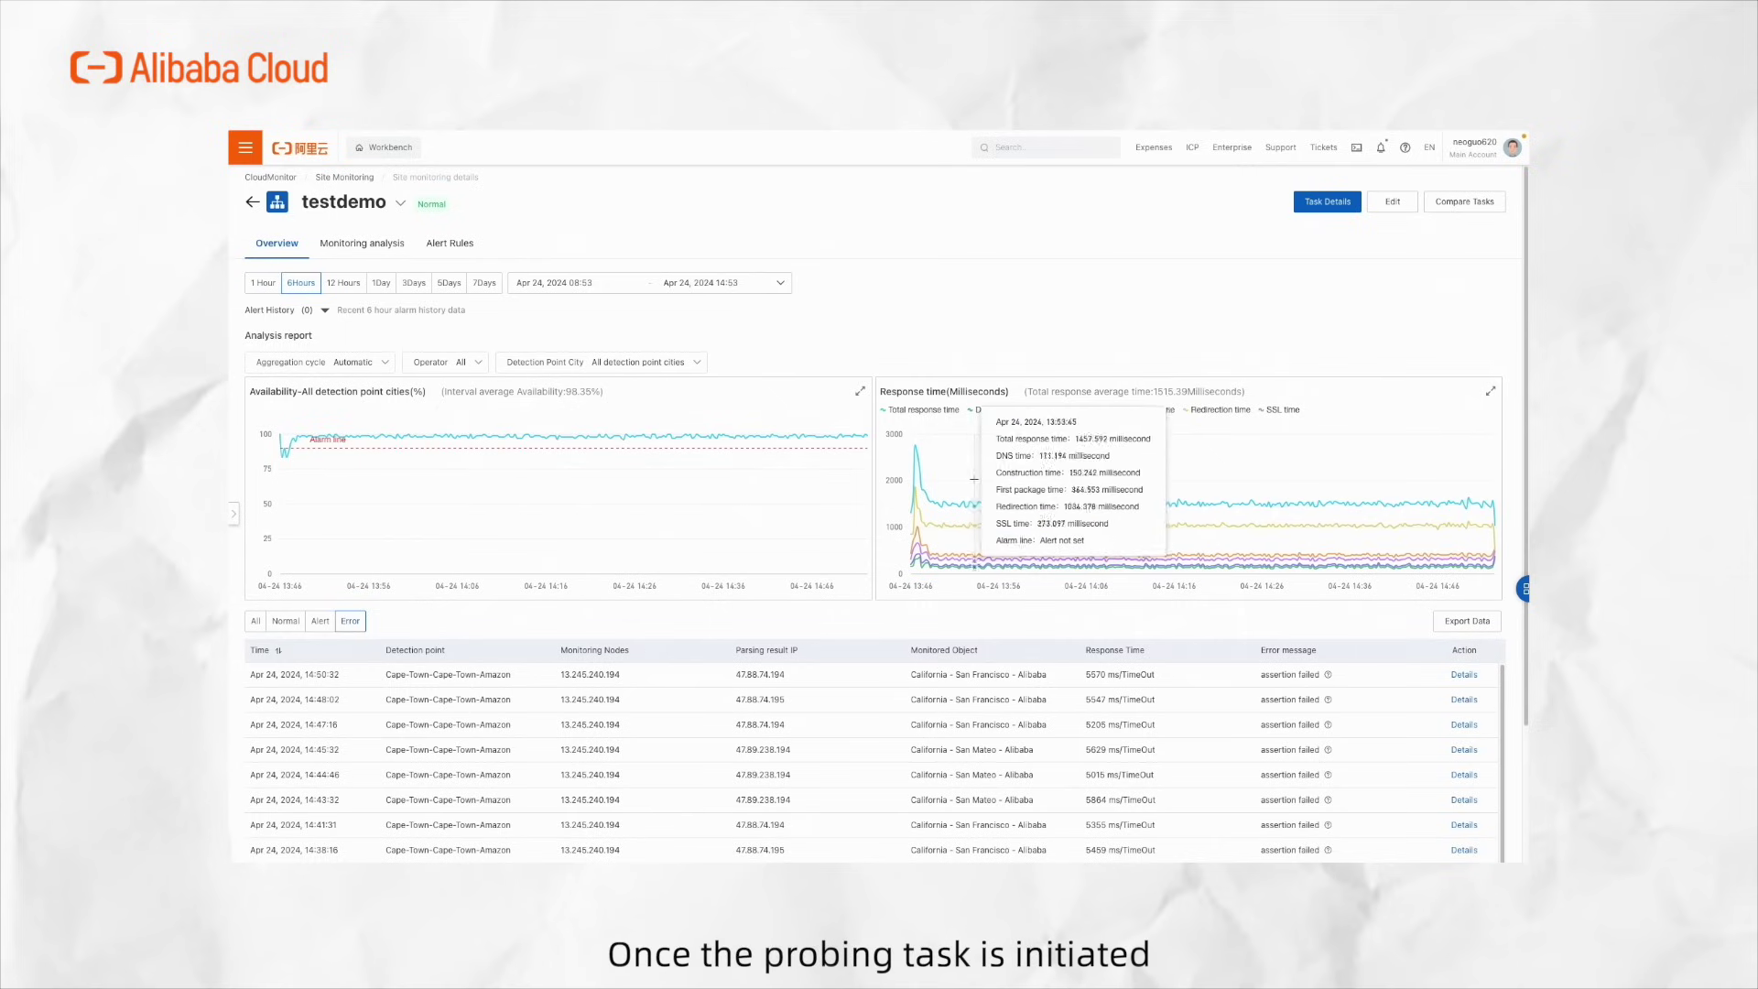
scroll(962, 742, down, 3)
View the detailed analysis of a failed testdemo probe record.
click(1464, 664)
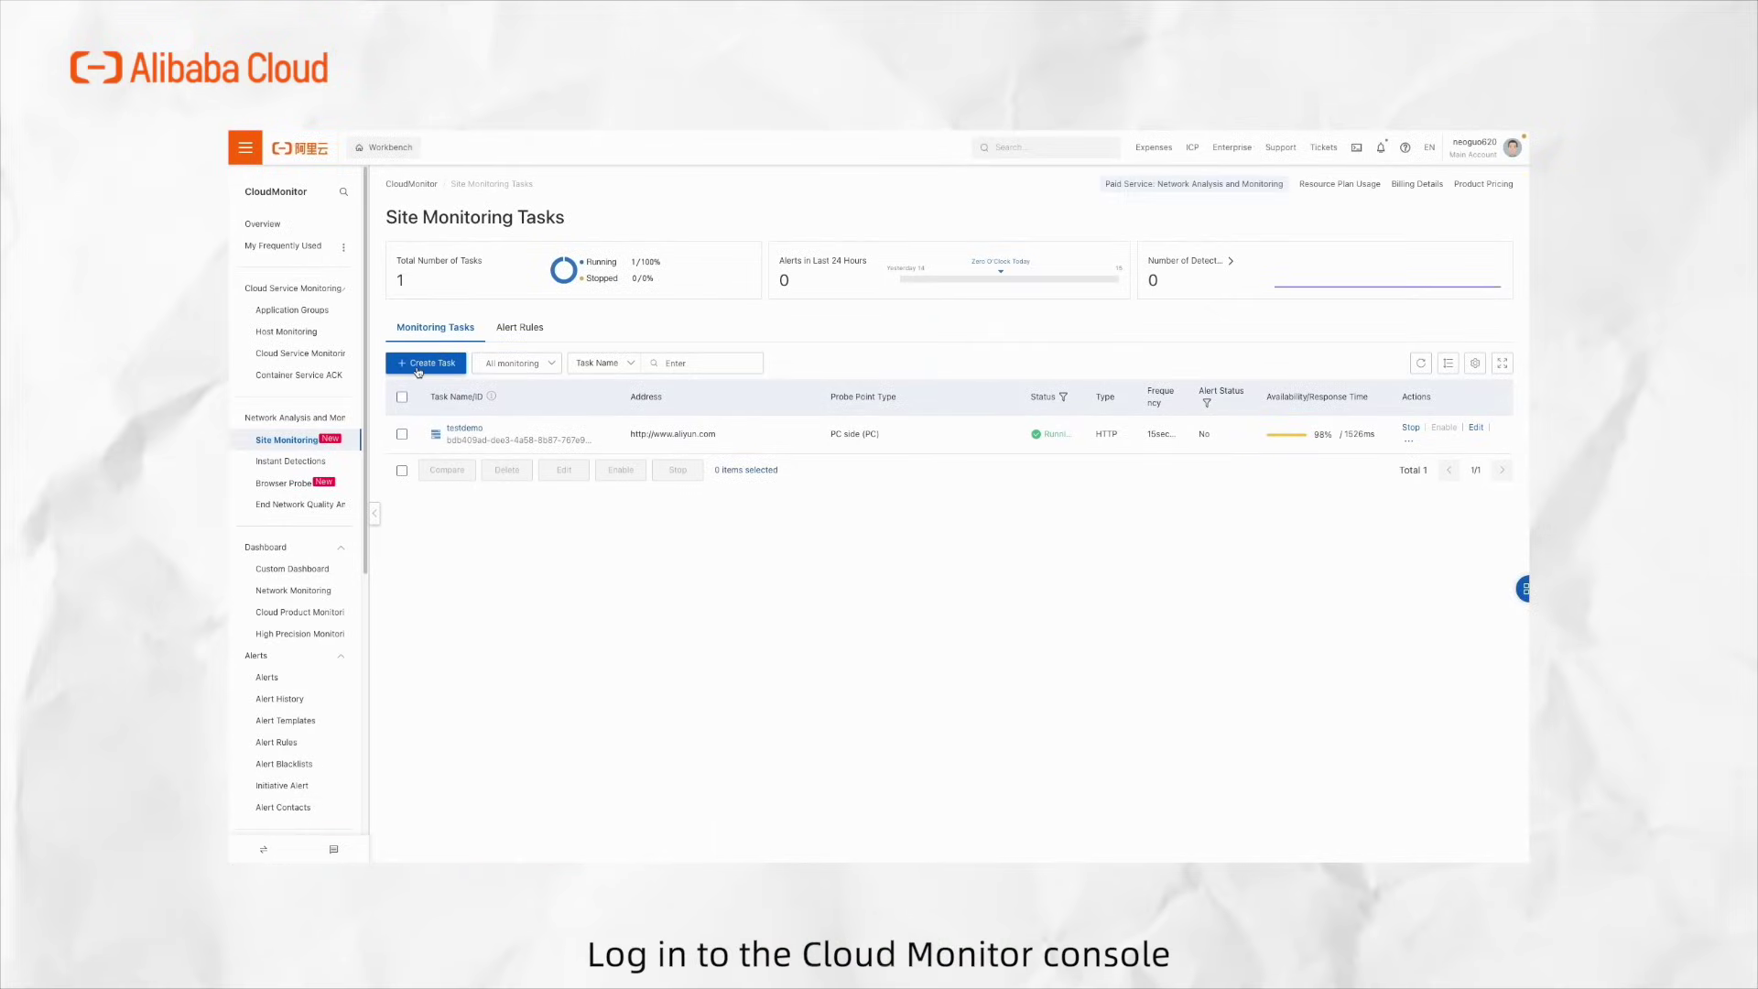
Start another new monitoring task and name it testdemo_1.
click(419, 368)
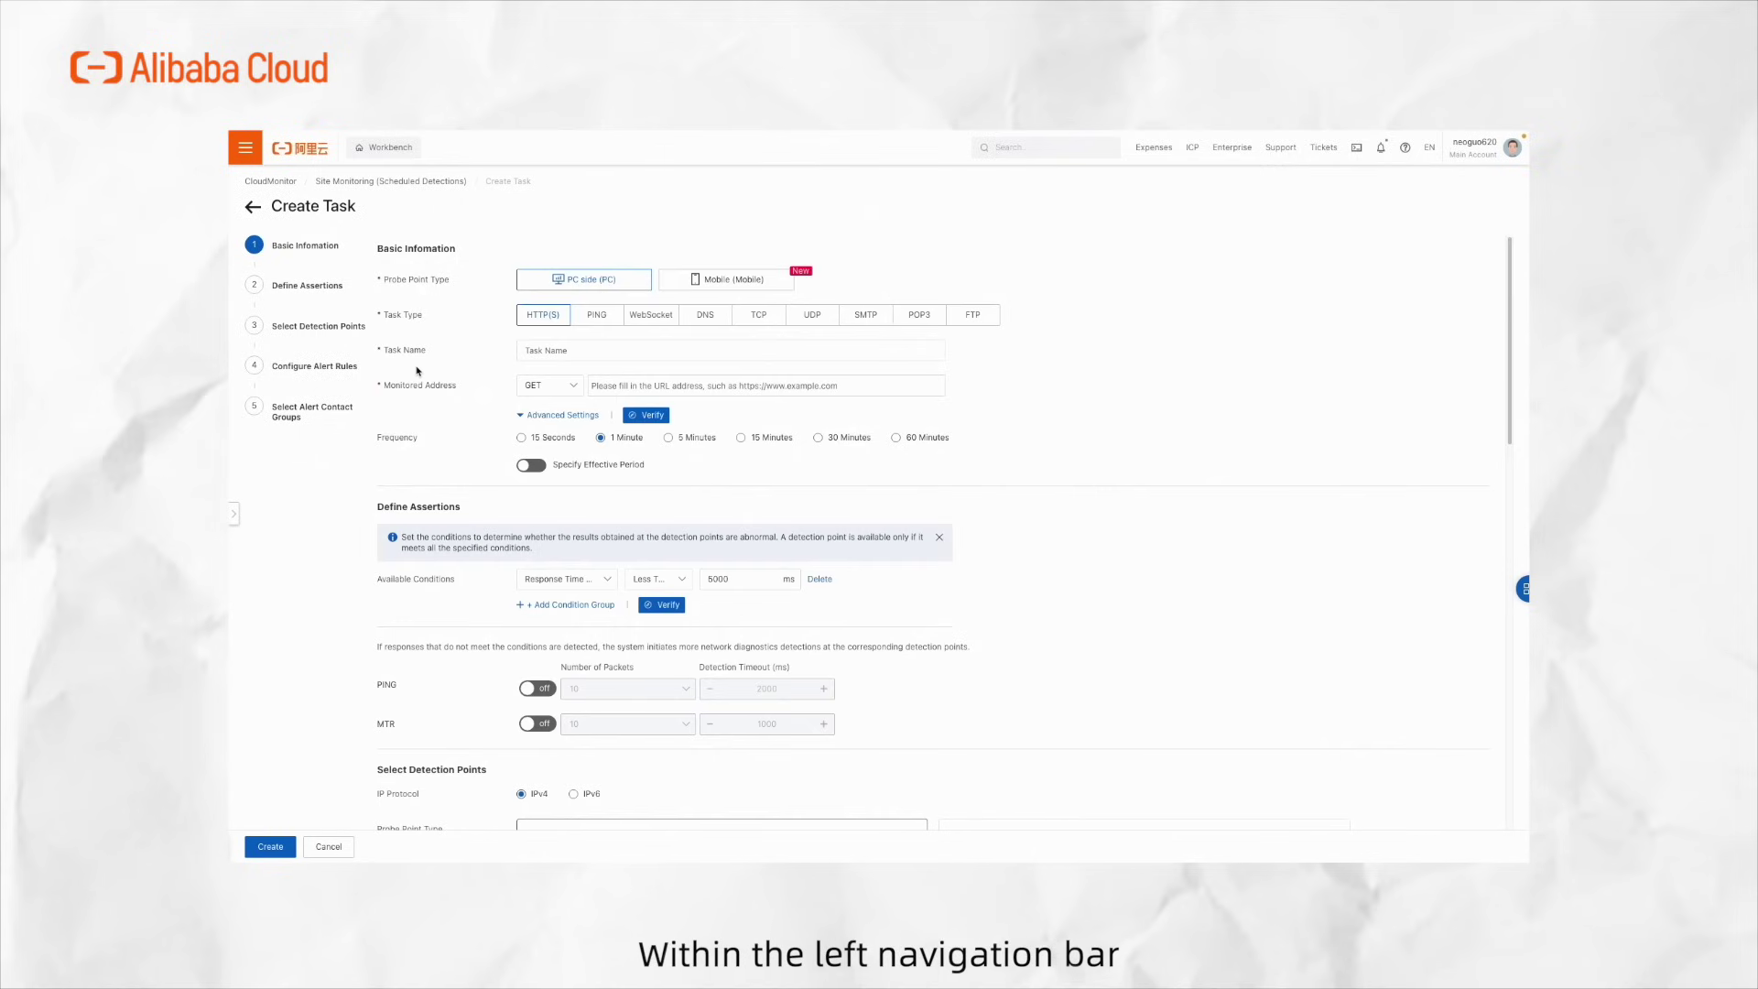
click(578, 349)
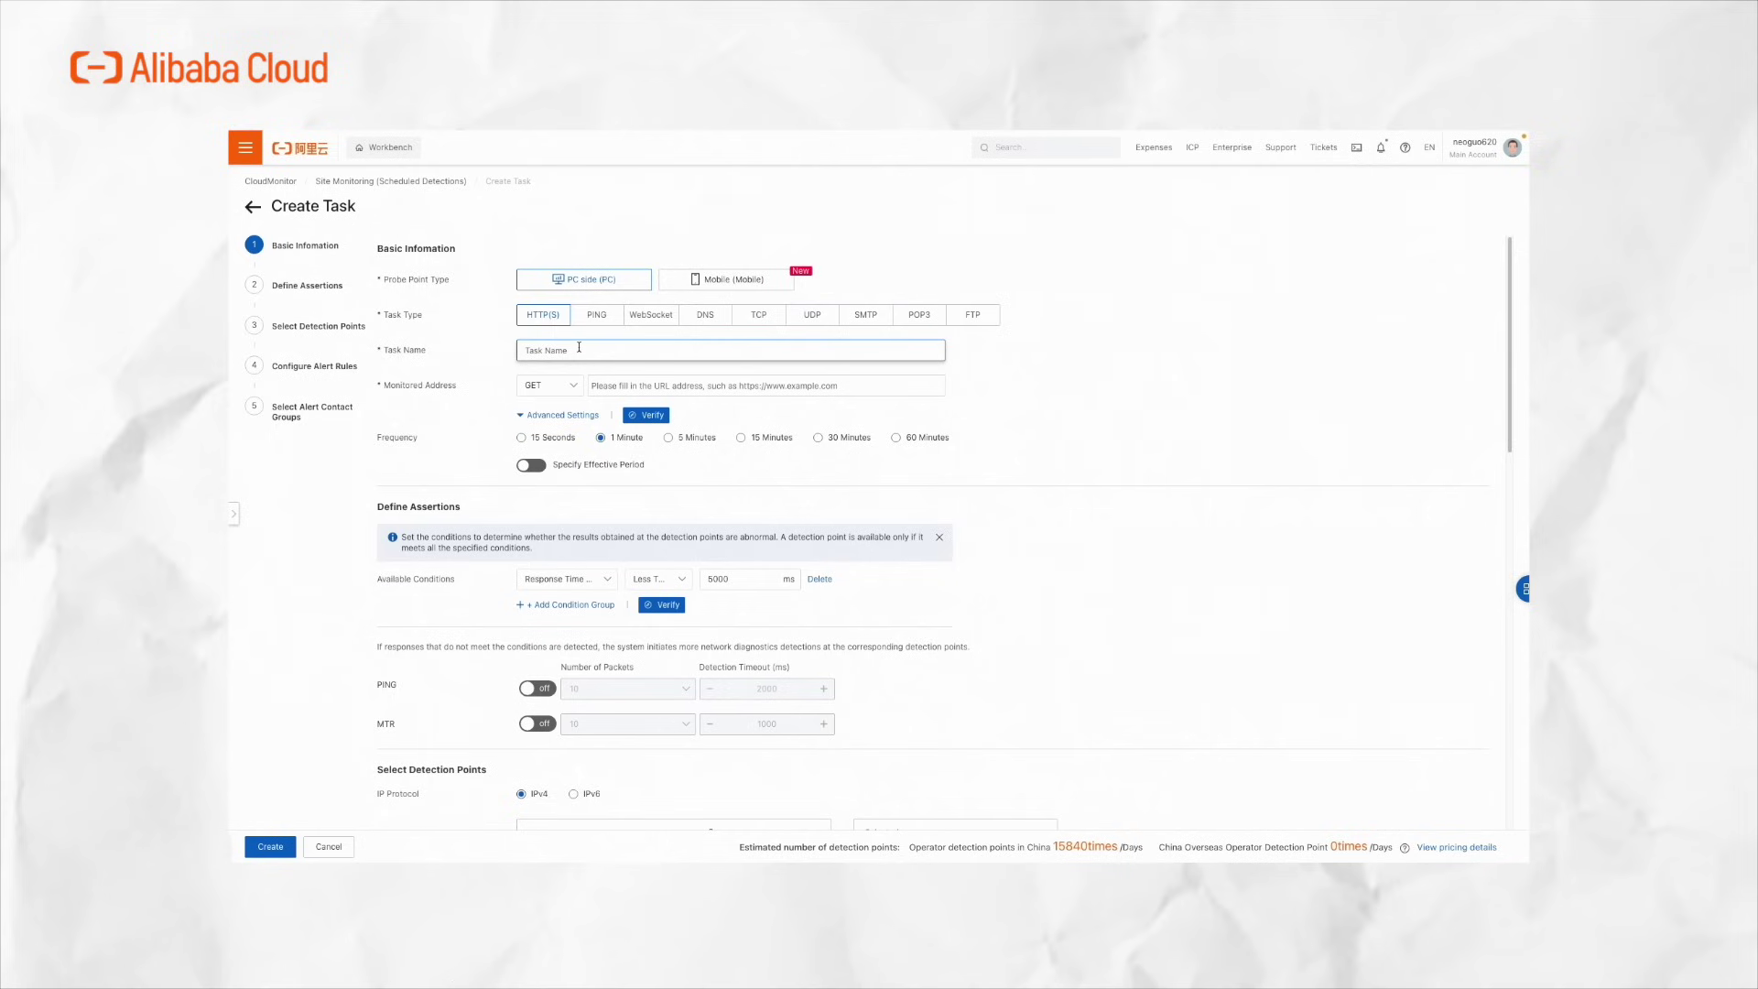
text(testdemo)
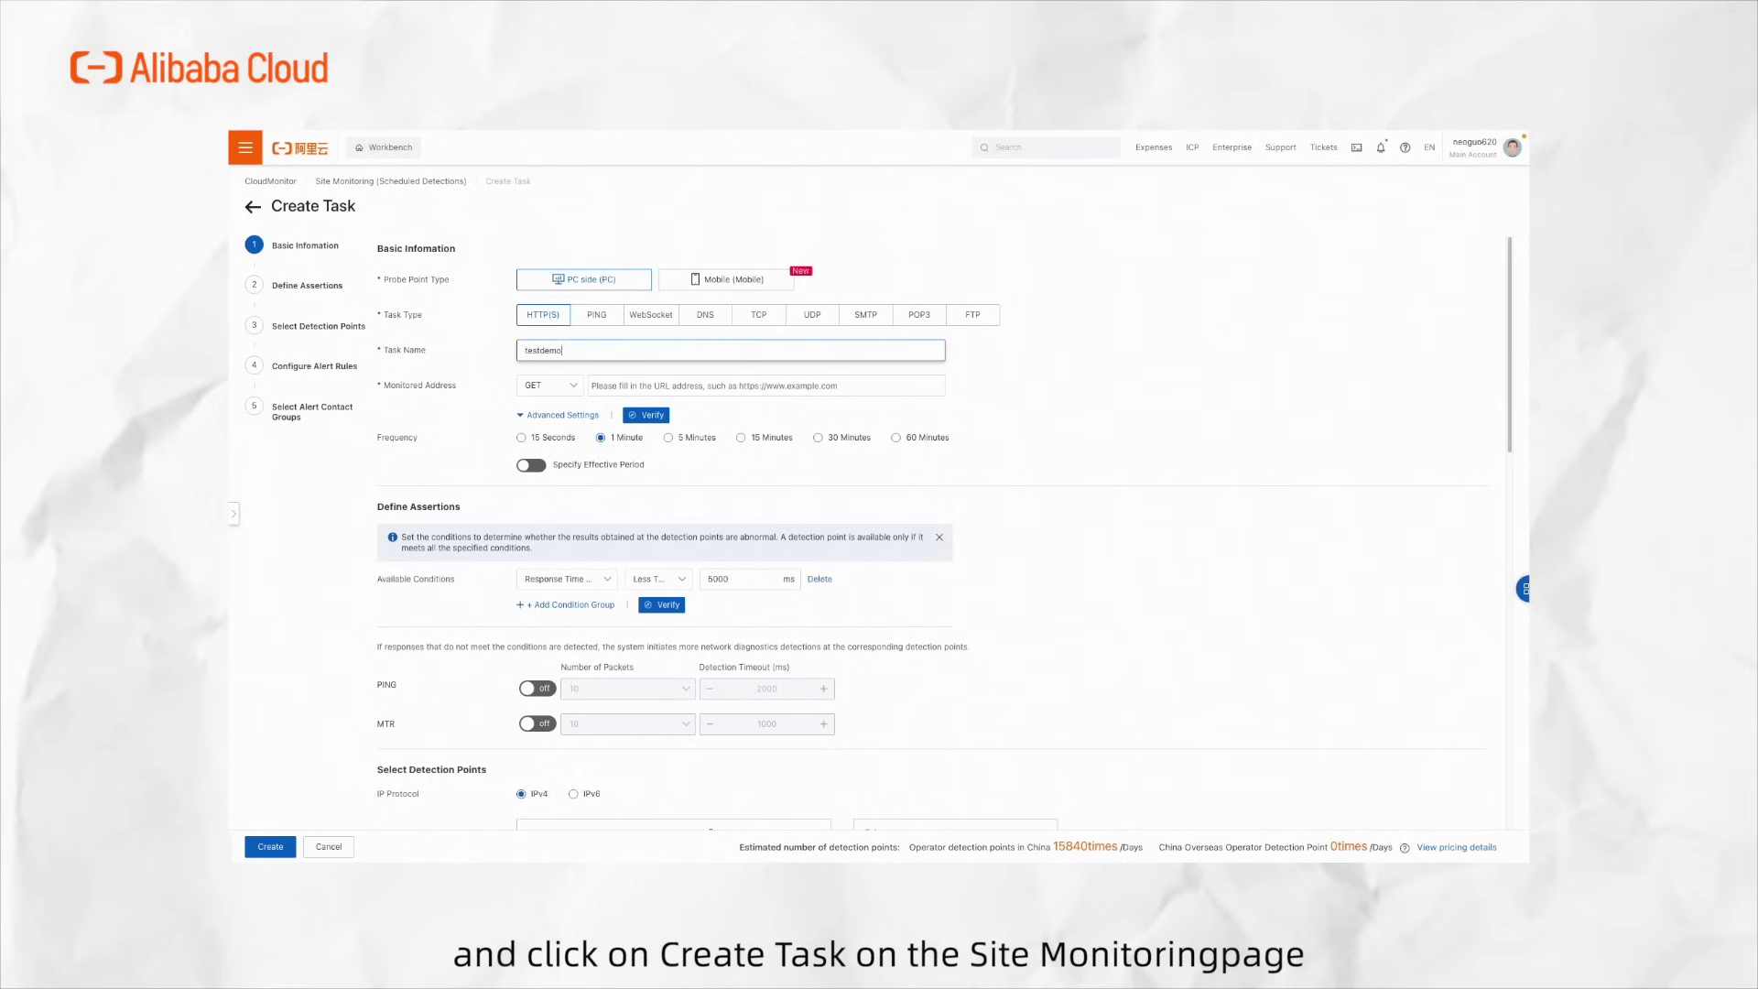
text(_1)
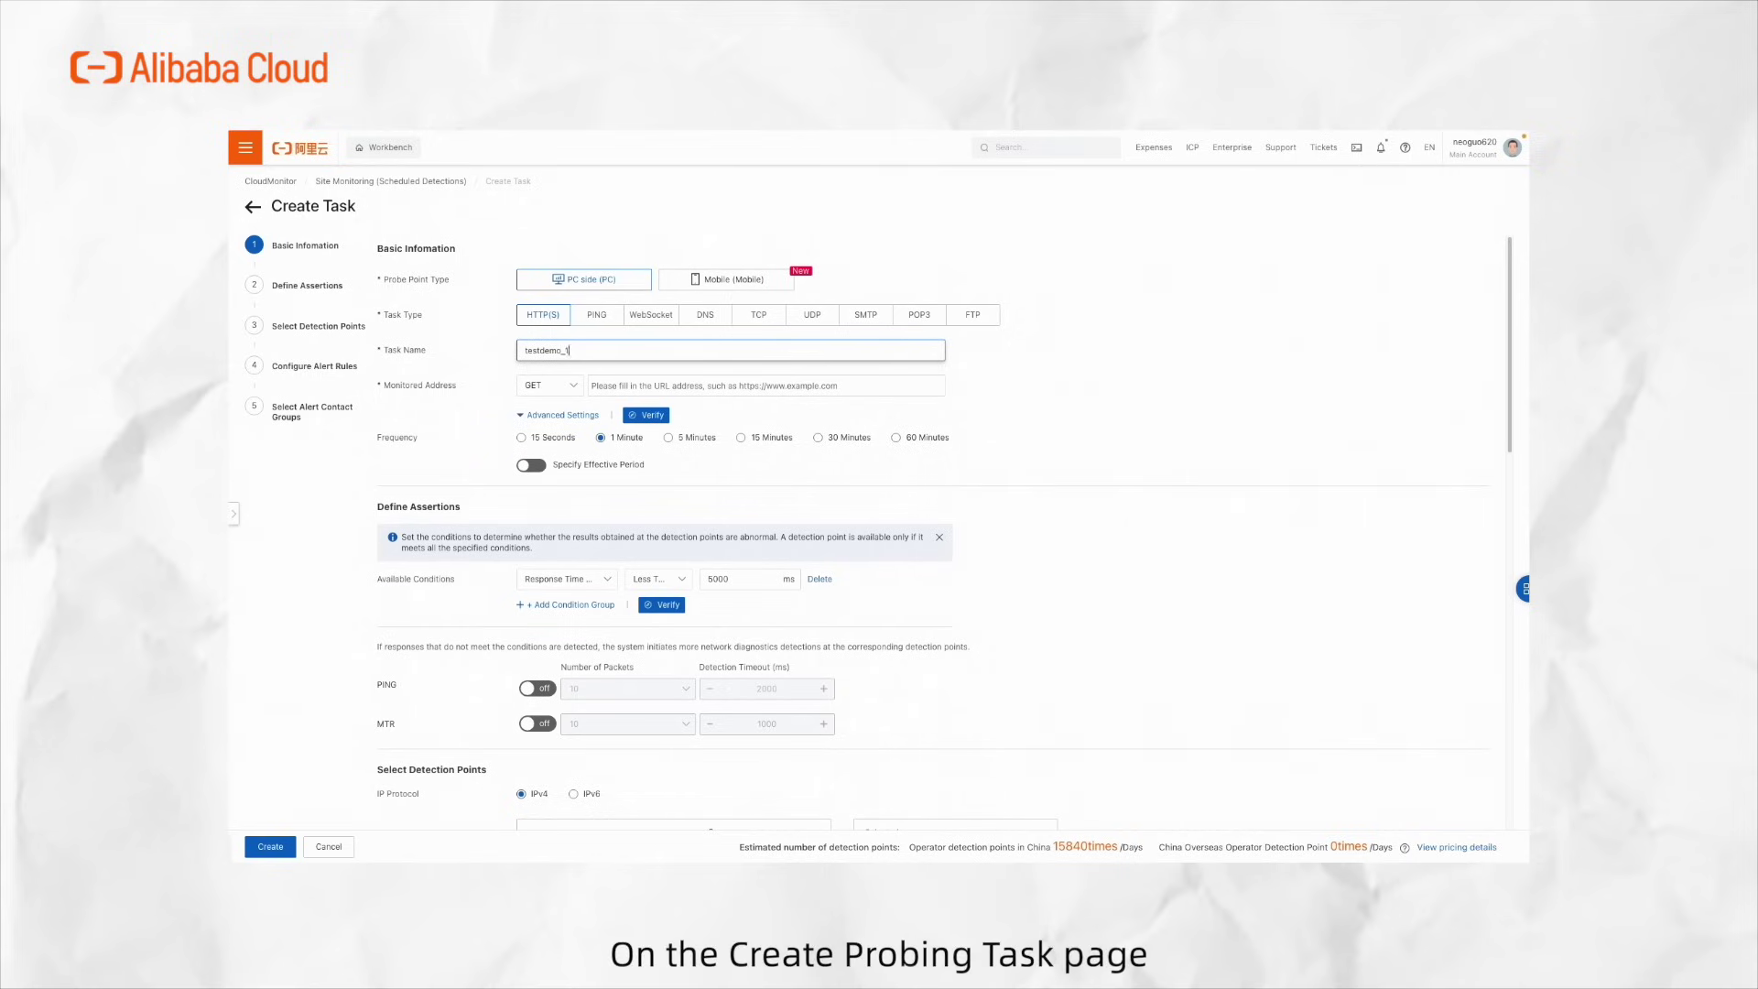
click(635, 387)
click(614, 427)
text(http://)
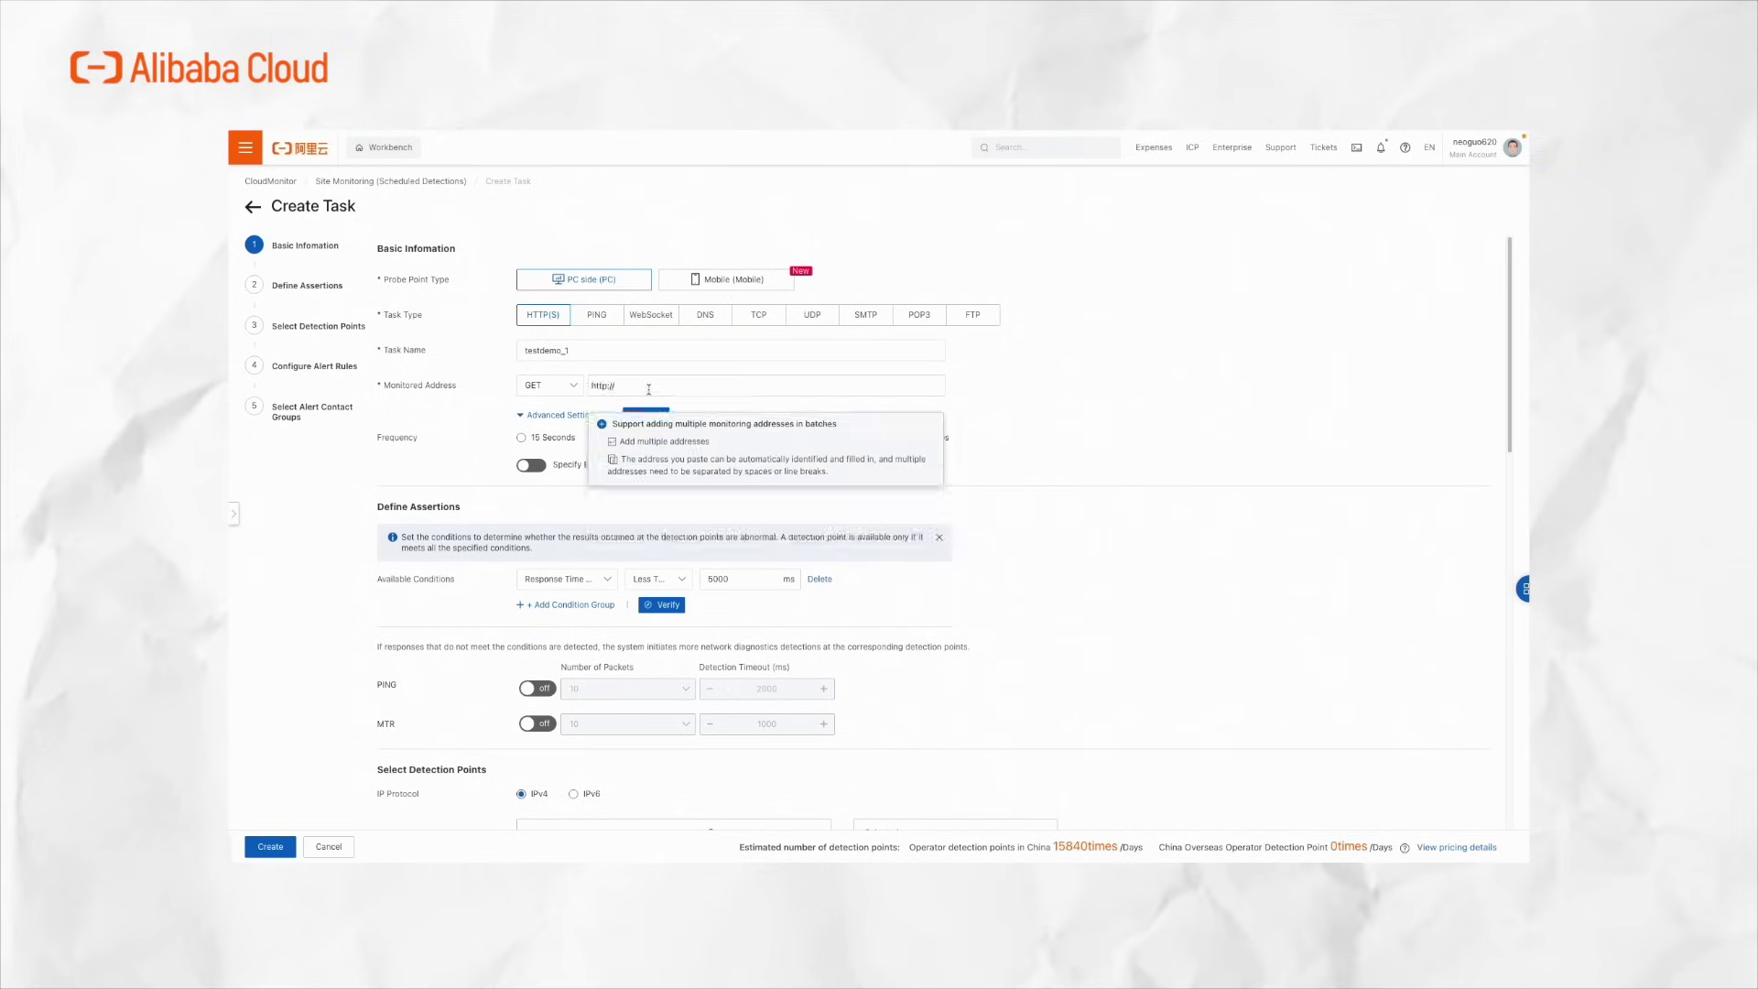
text(www.aliyun.com)
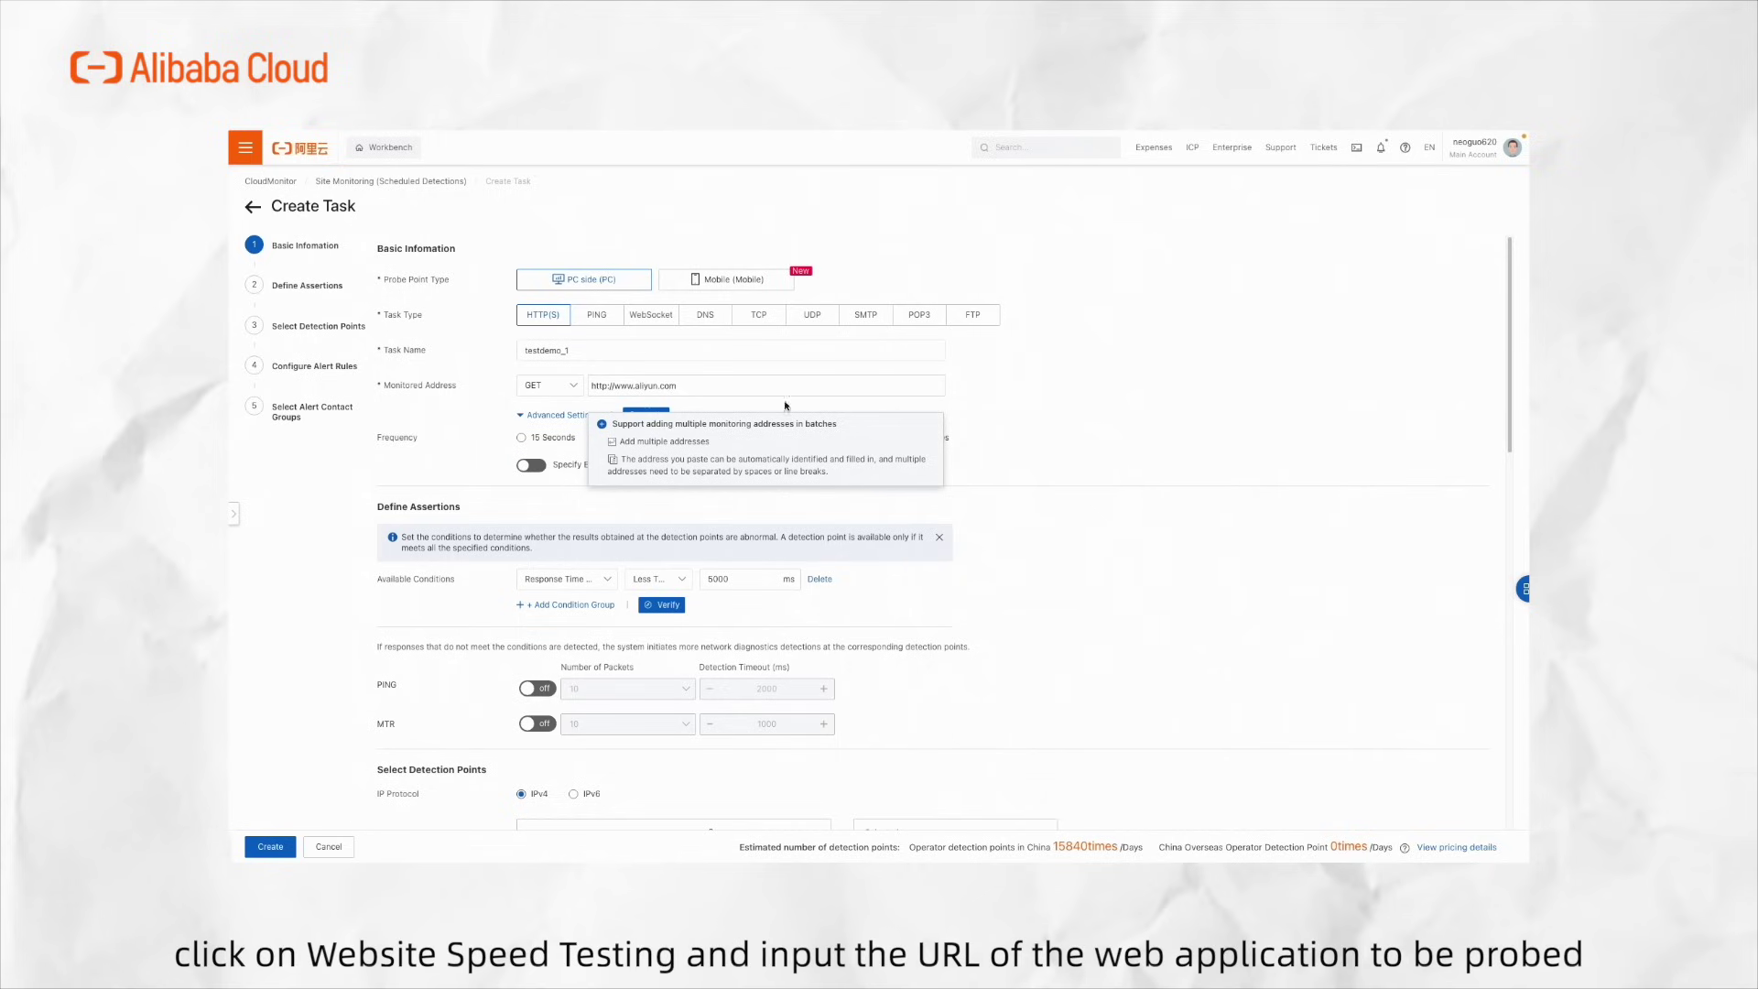
Set the check frequency to 5 minutes and keep the default detection points.
click(786, 406)
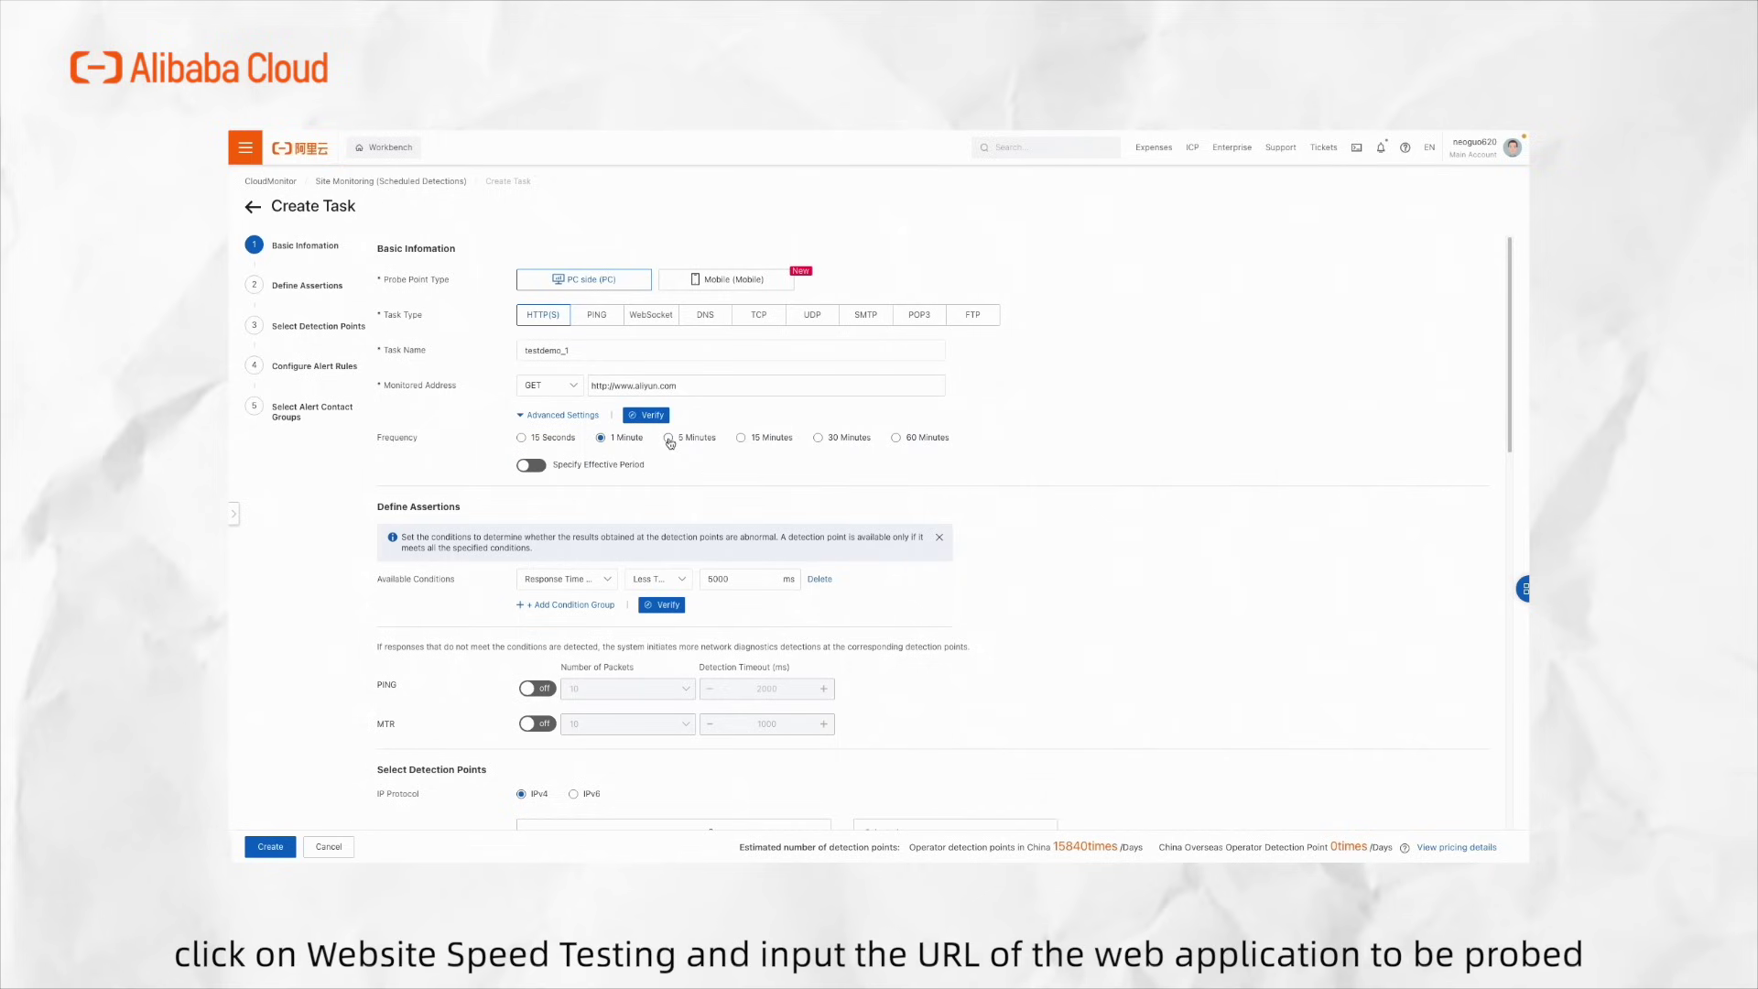
click(669, 439)
scroll(644, 467, down, 5)
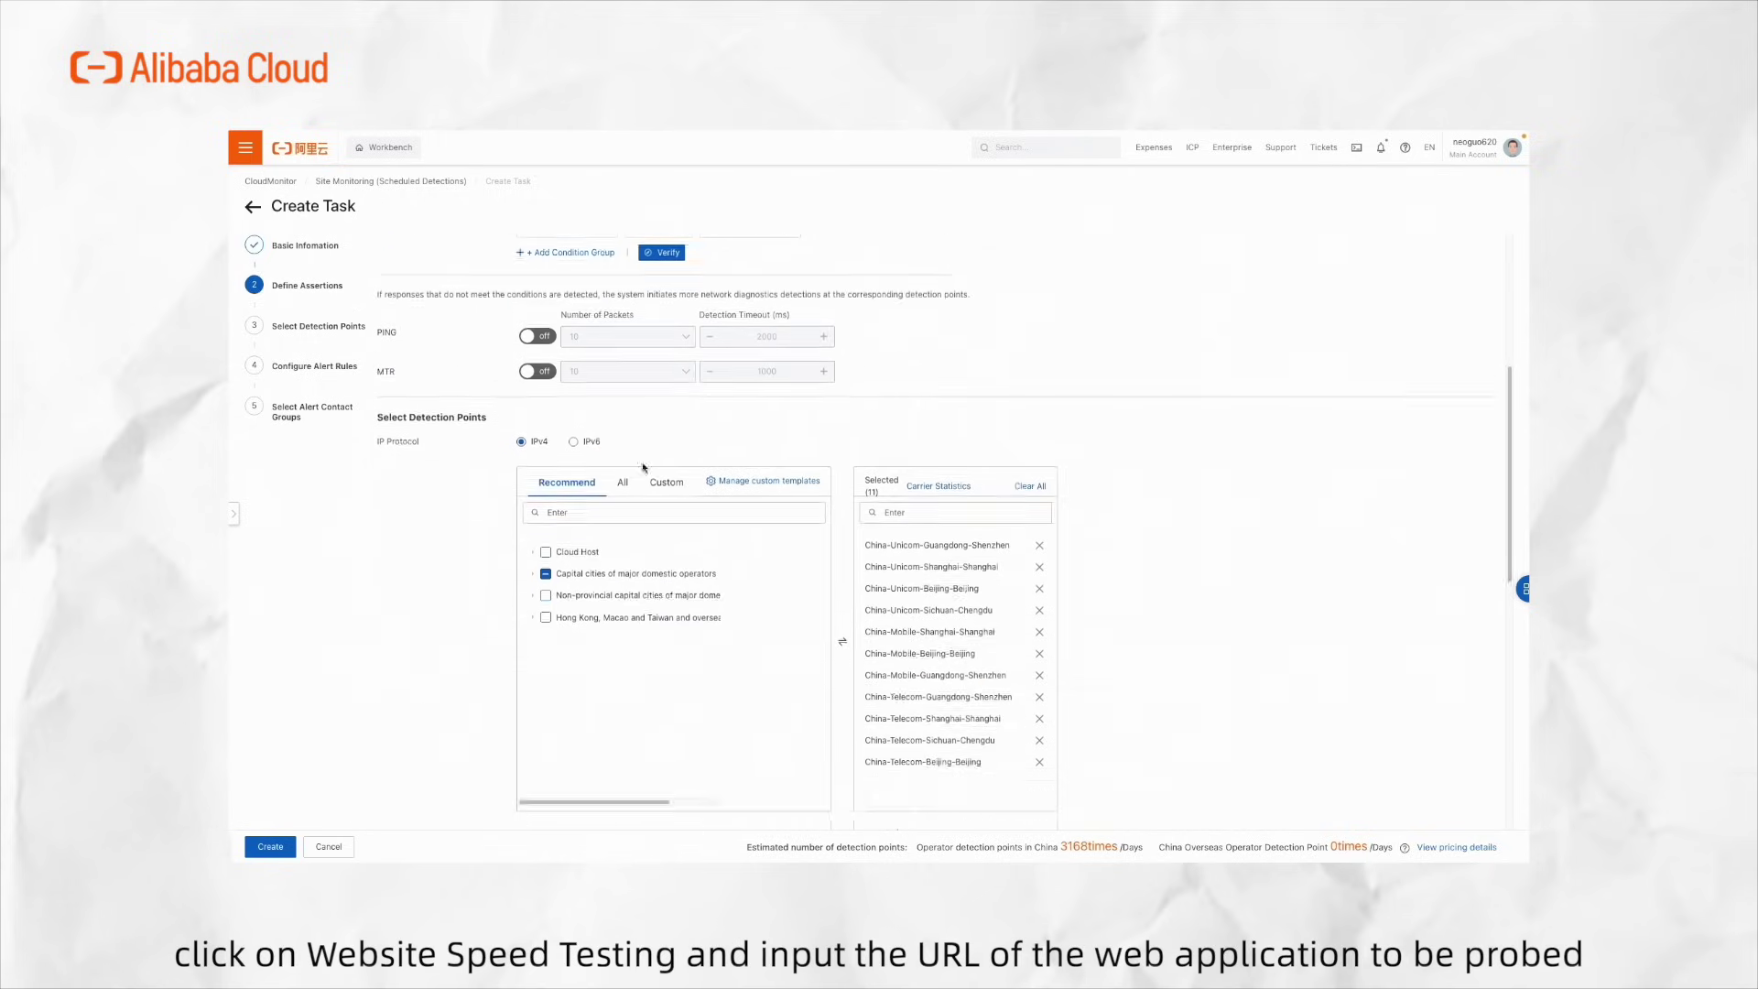
scroll(643, 469, down, 1)
click(546, 490)
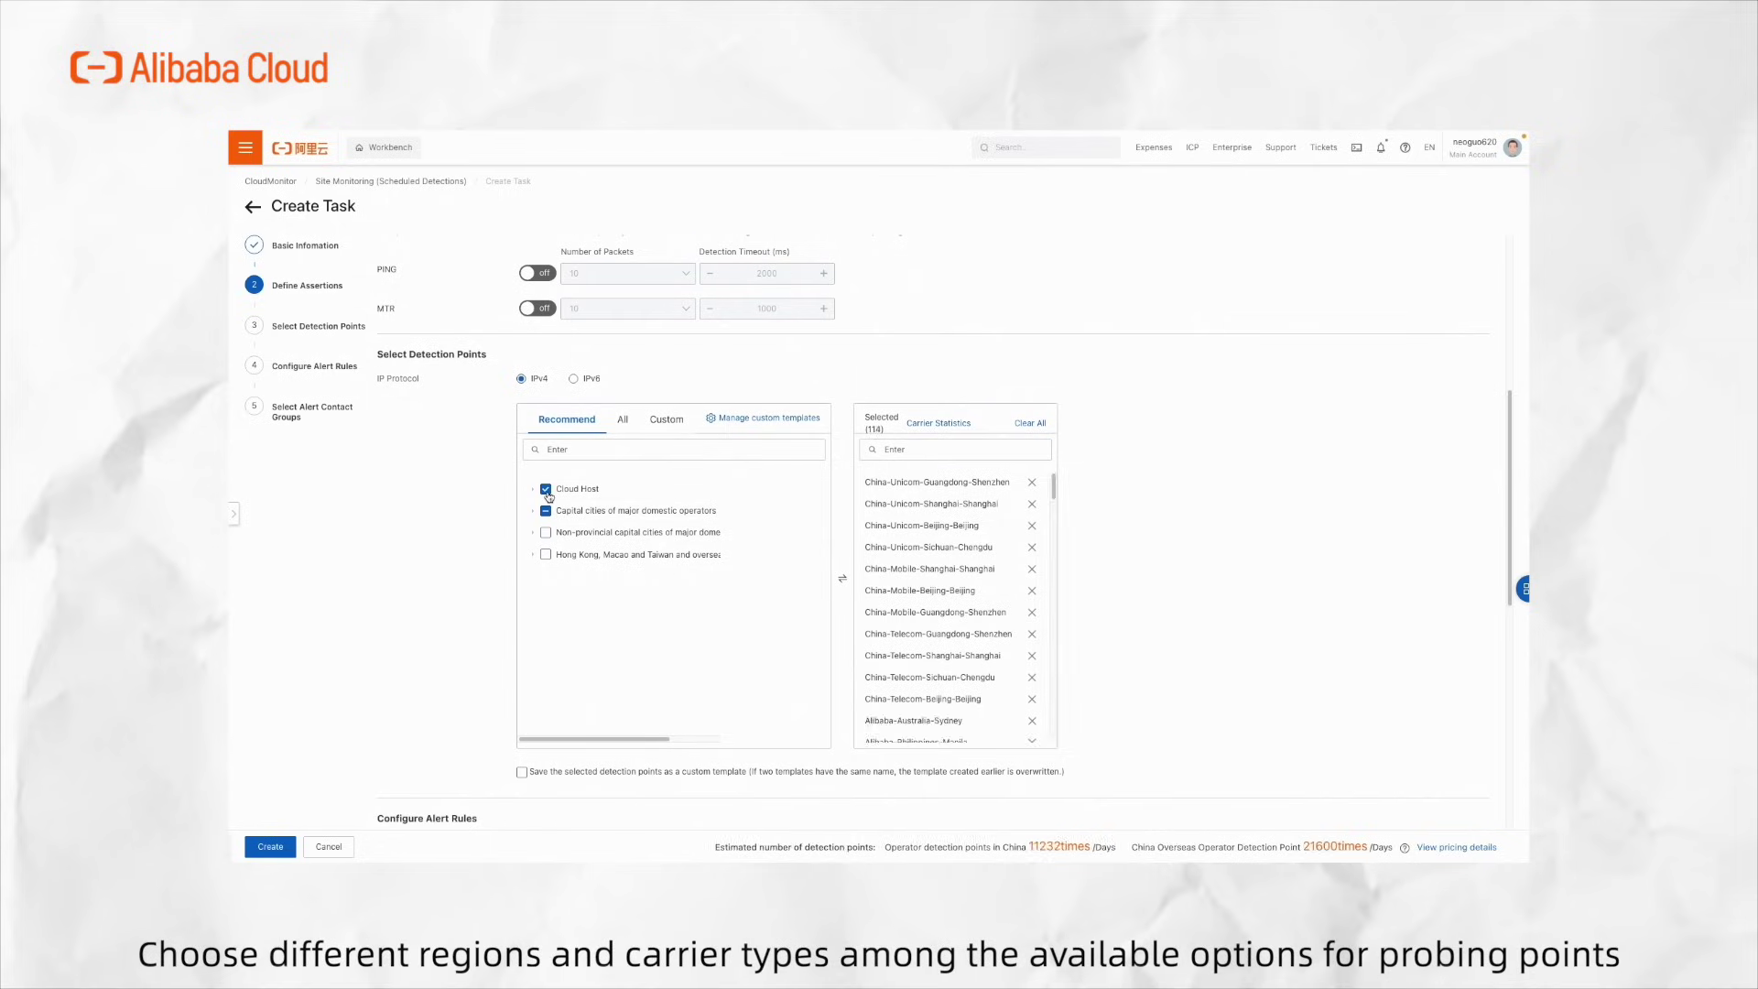
scroll(554, 504, down, 6)
scroll(561, 509, down, 2)
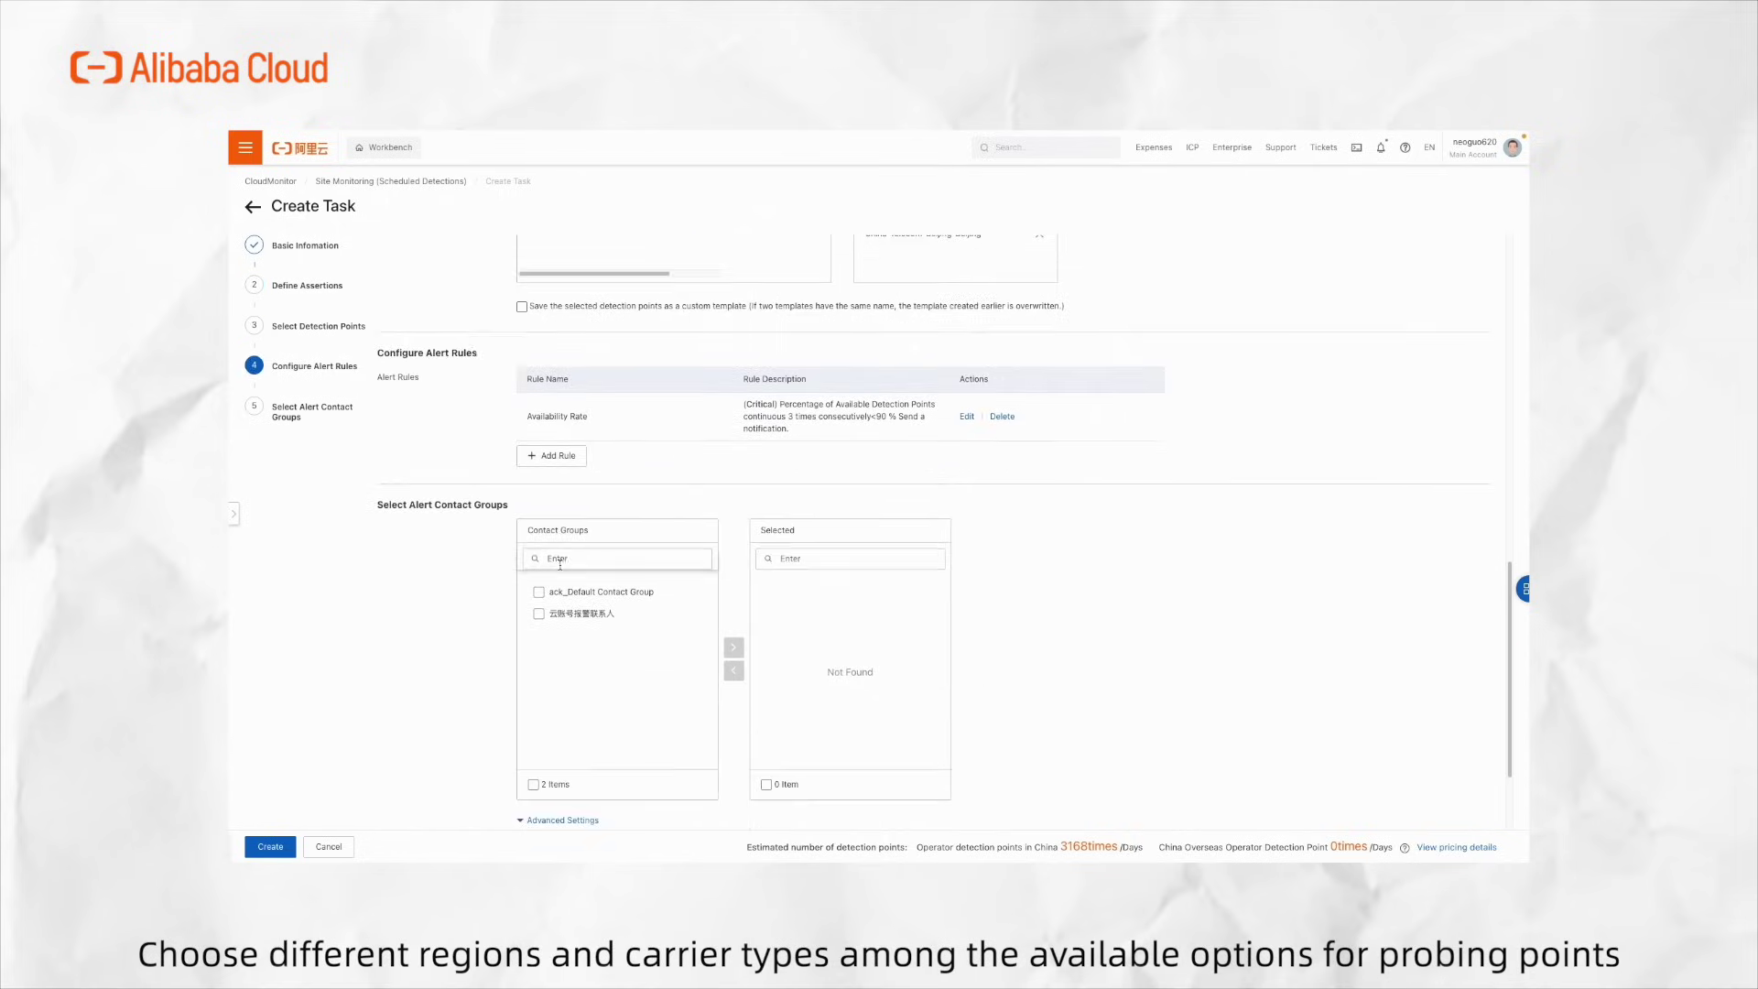
Assign the ack_Default Contact Group for alerts.
click(540, 593)
click(734, 649)
scroll(633, 631, down, 2)
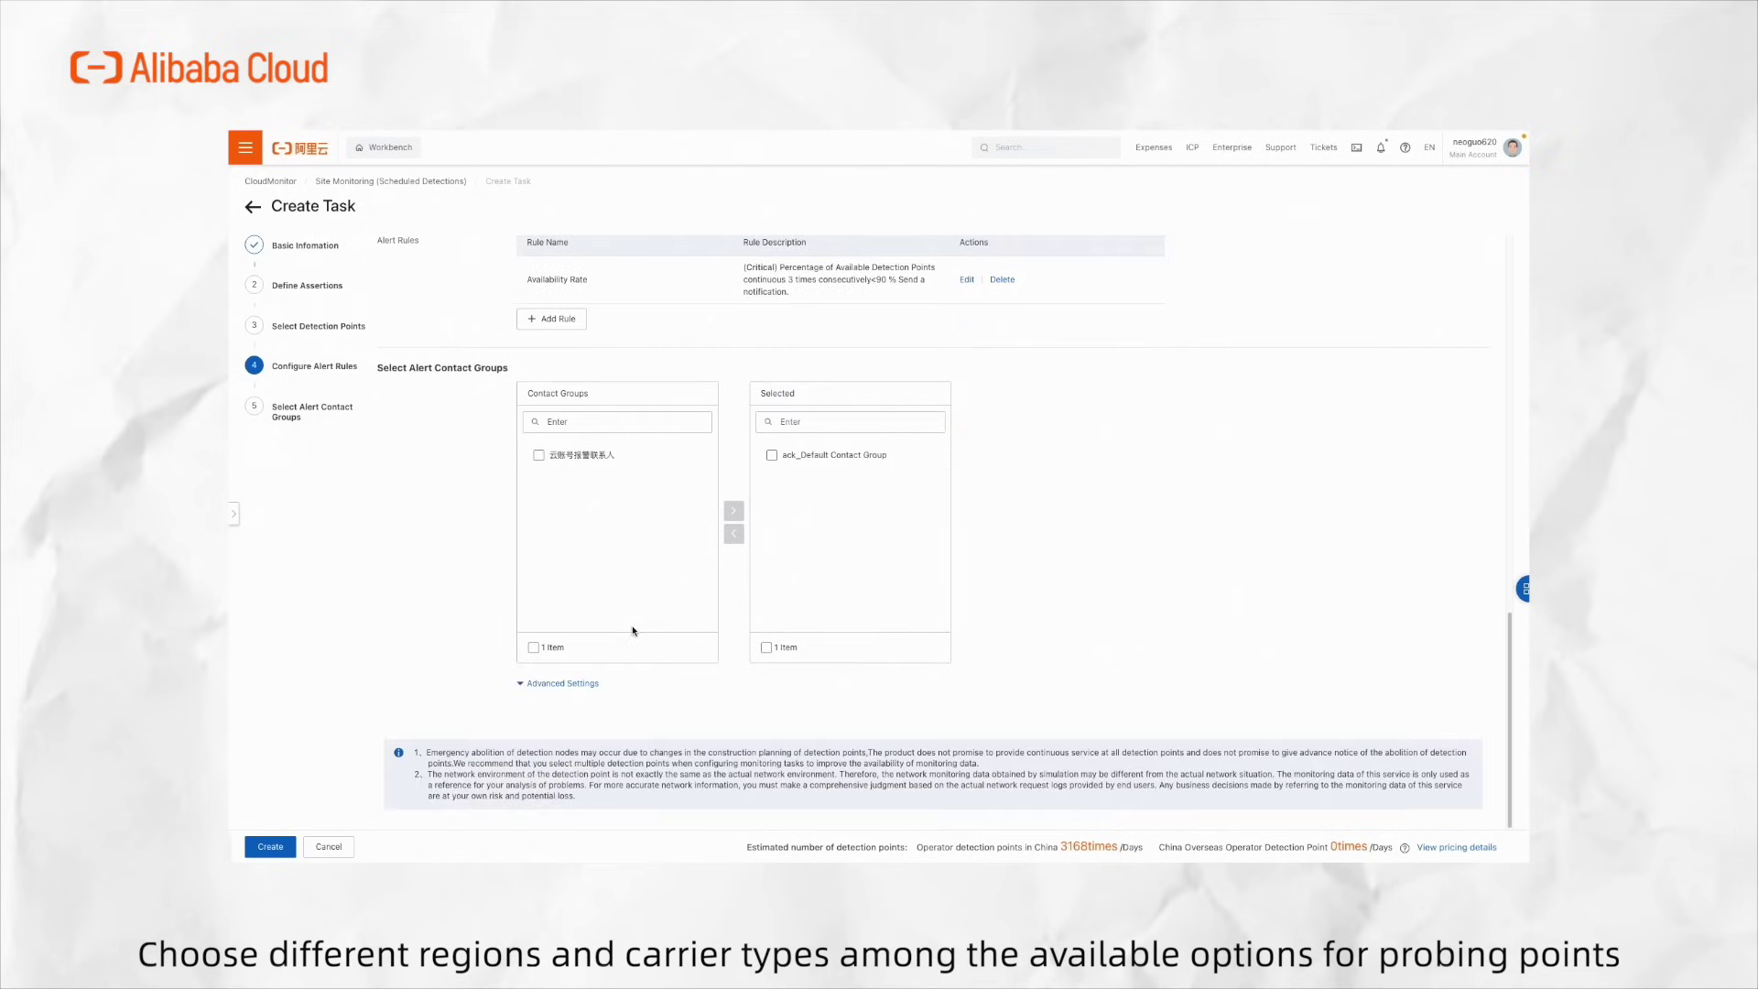
Review the advanced settings and create the testdemo_1 task.
click(569, 684)
click(549, 502)
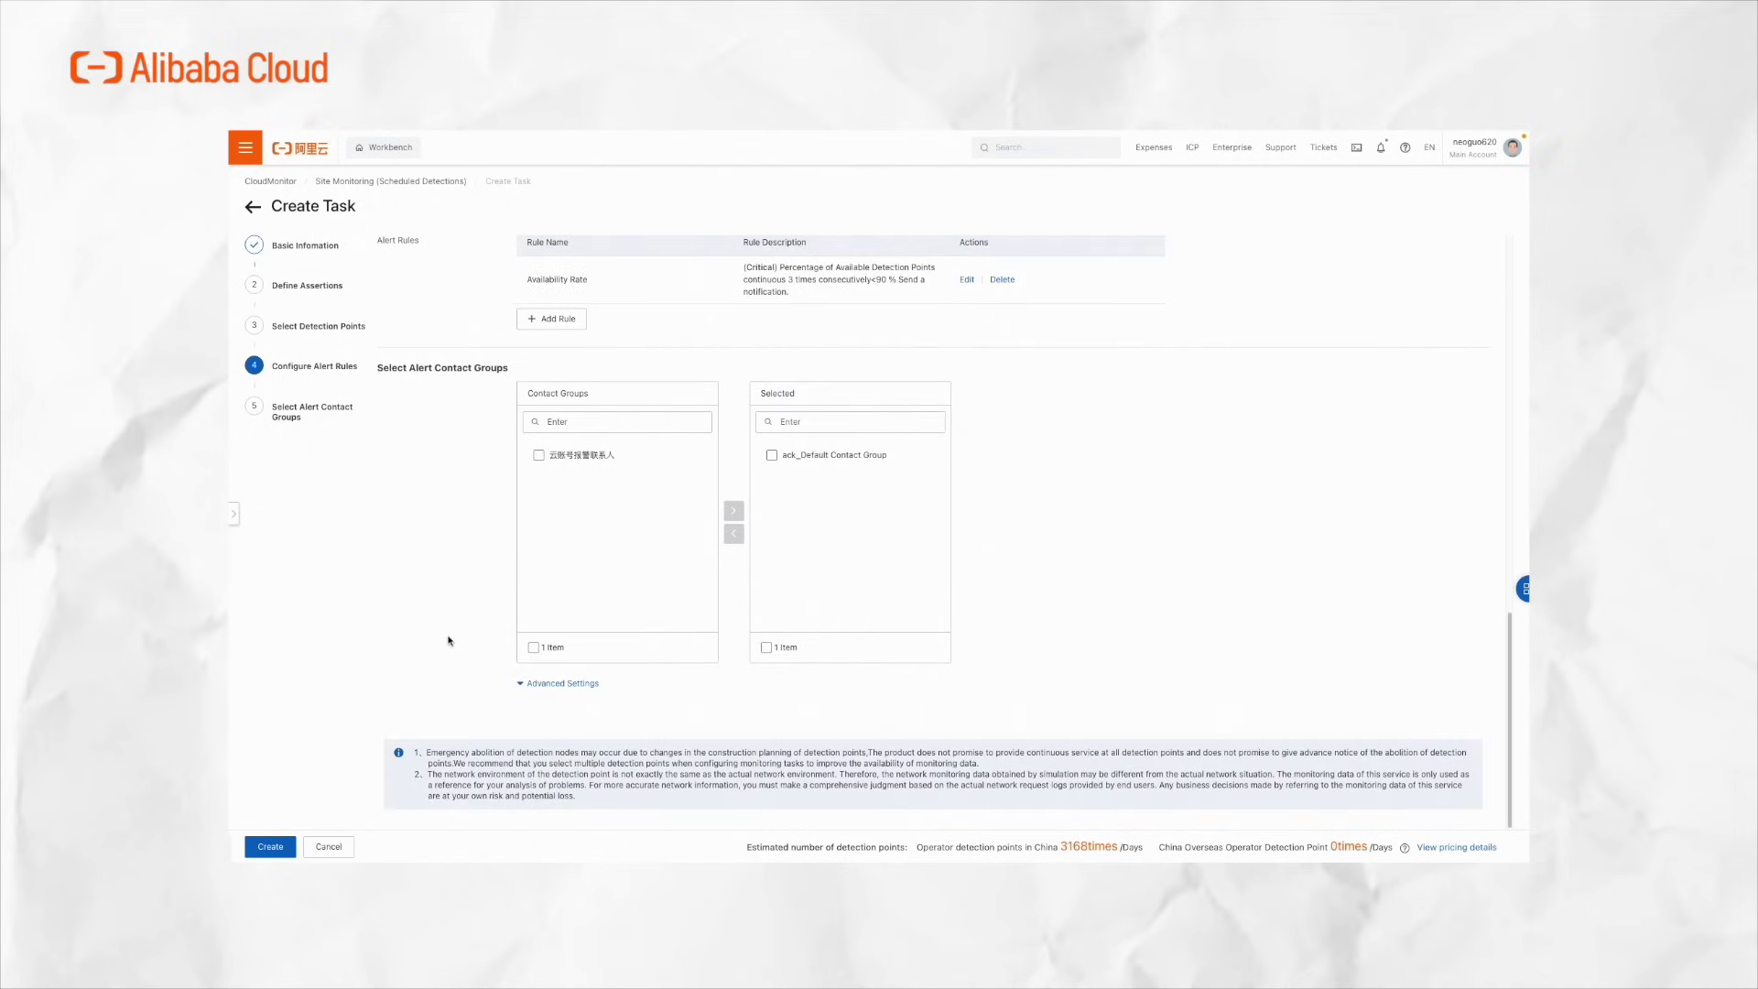
click(275, 847)
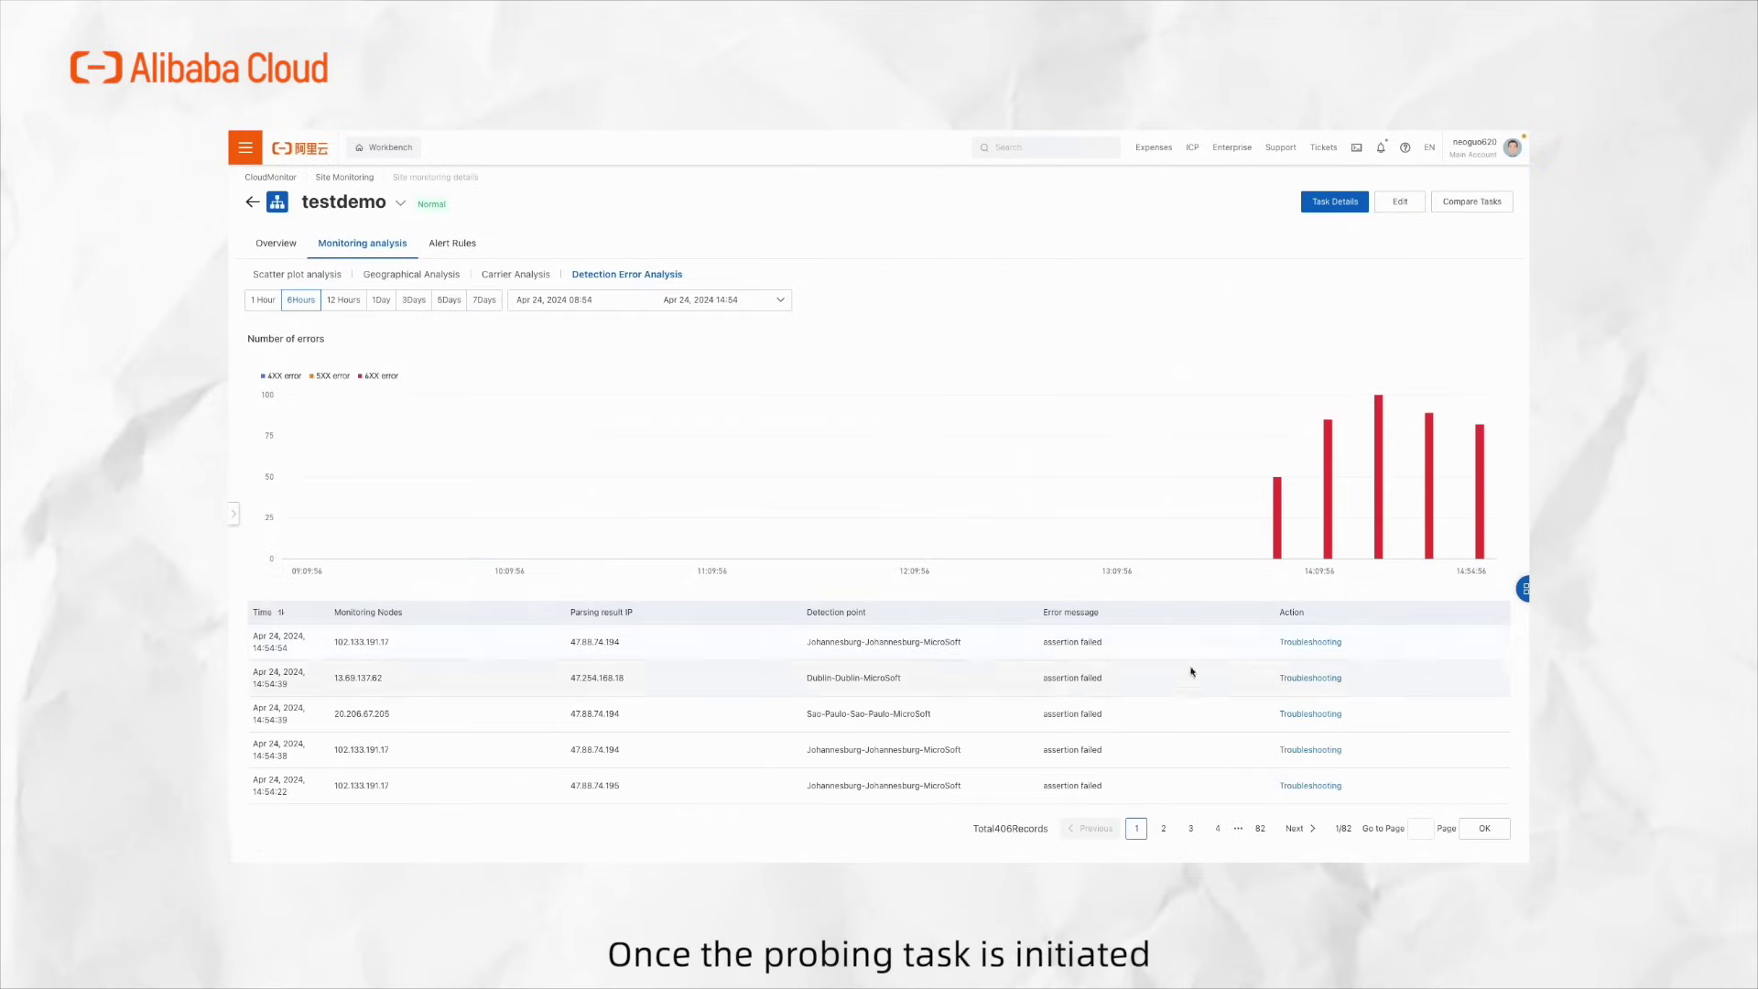
Troubleshoot the failed Johannesburg detection and review its request information.
click(1310, 643)
click(1059, 224)
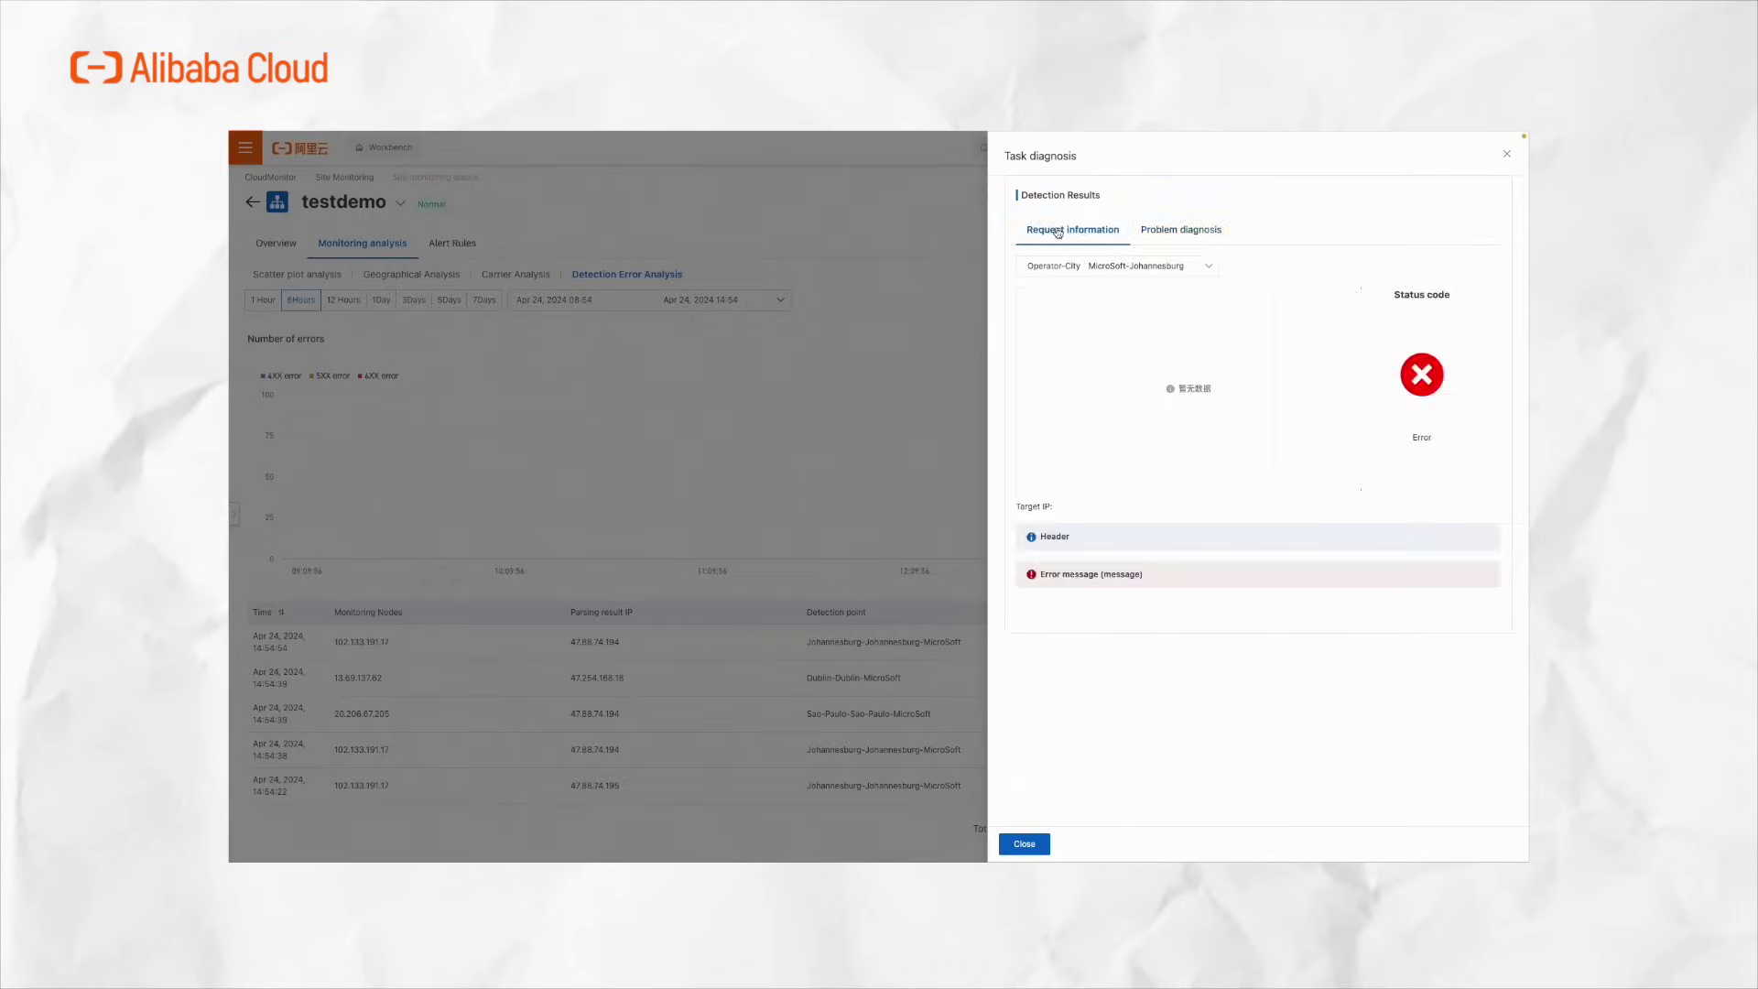
scroll(1189, 522, down, 2)
scroll(1188, 522, down, 2)
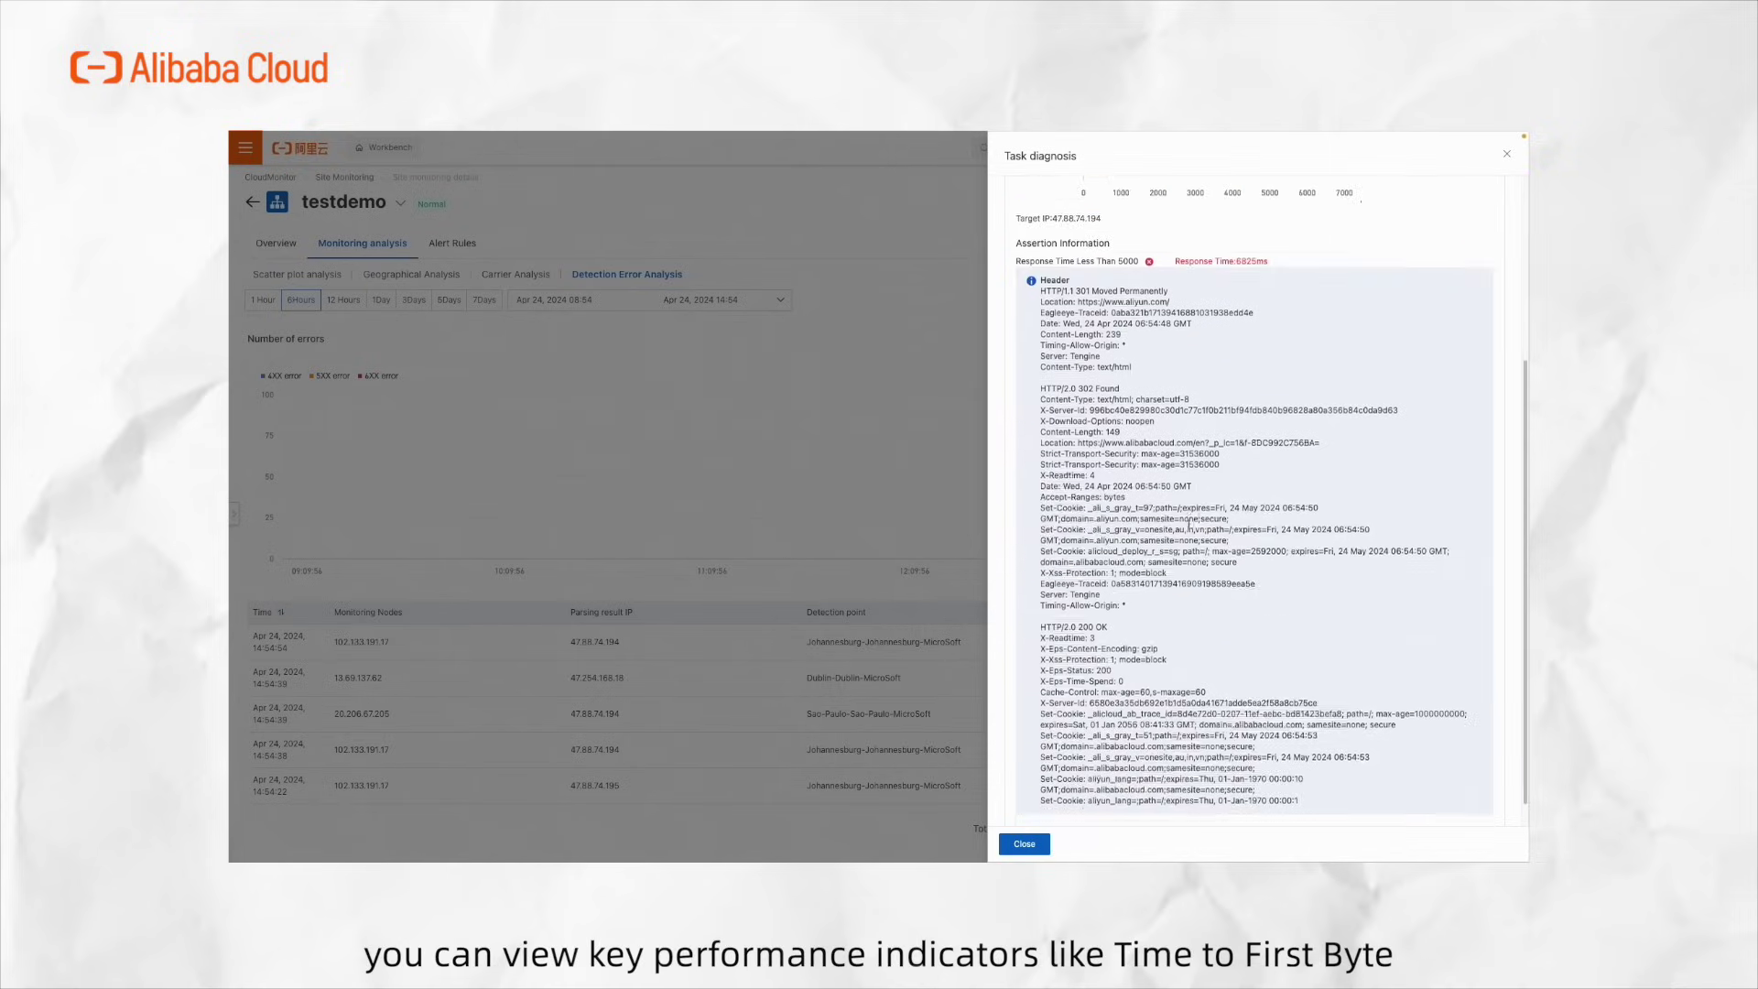
scroll(1188, 523, up, 4)
click(1182, 229)
Run a PING diagnosis and then an HTTP diagnosis on the probe address.
click(1088, 330)
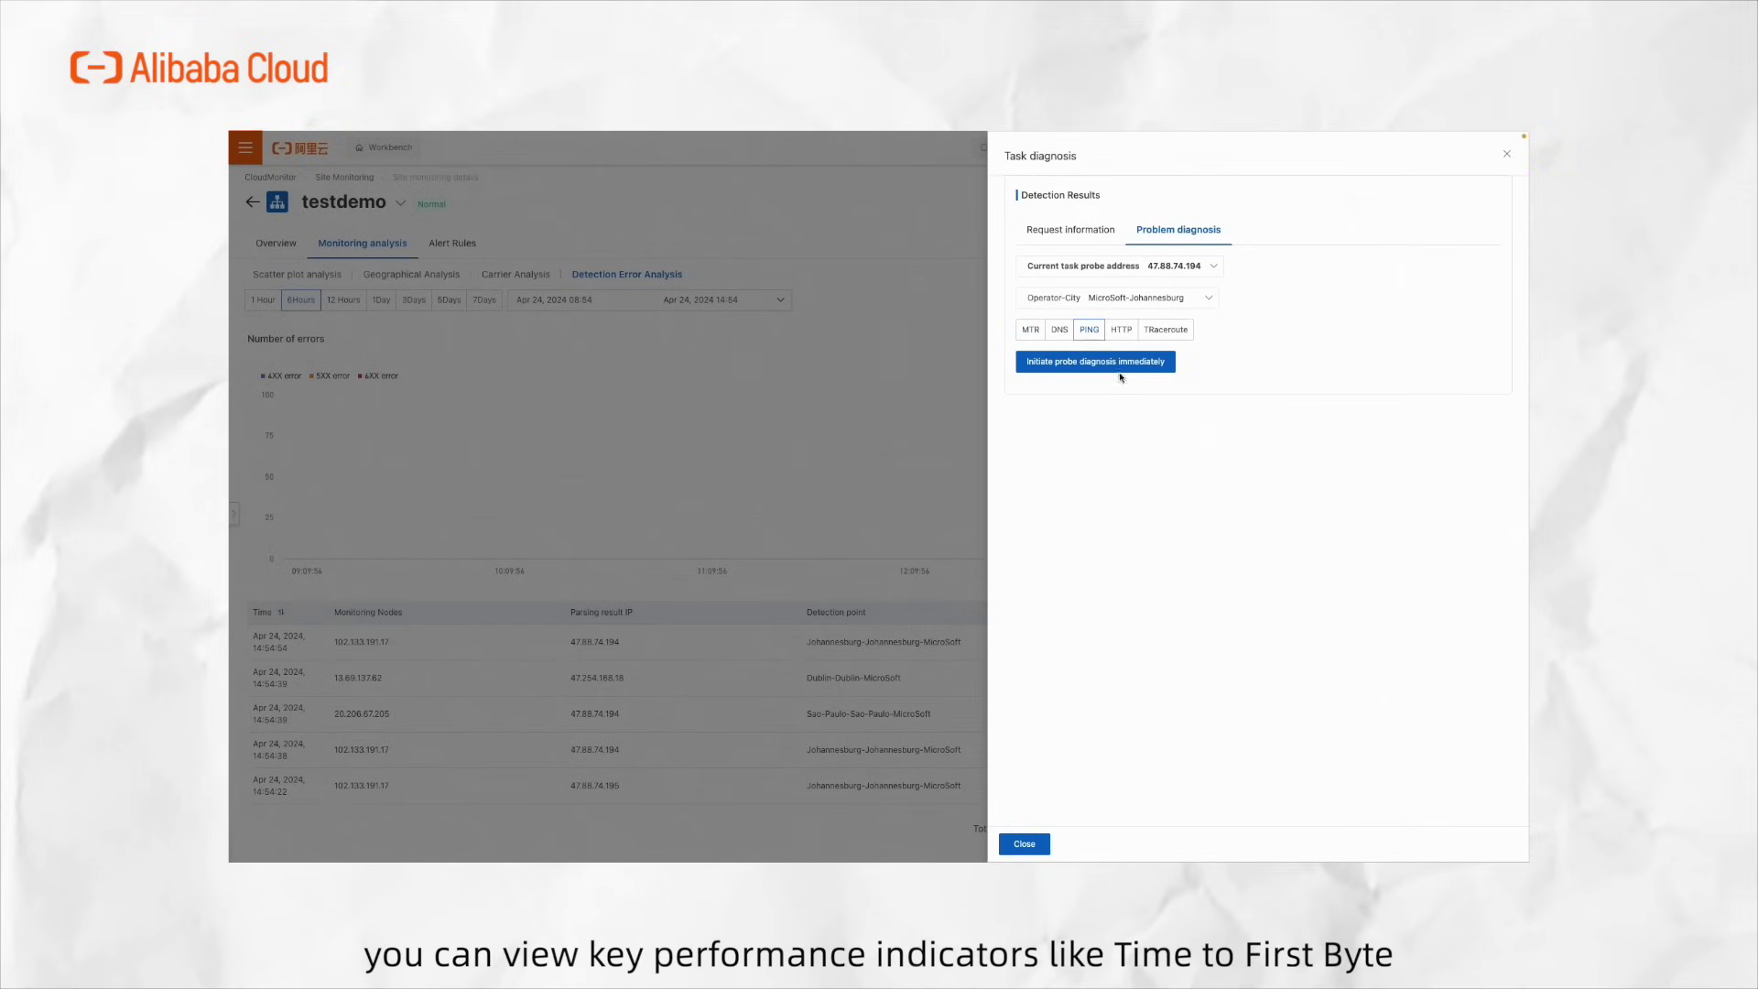
click(1120, 363)
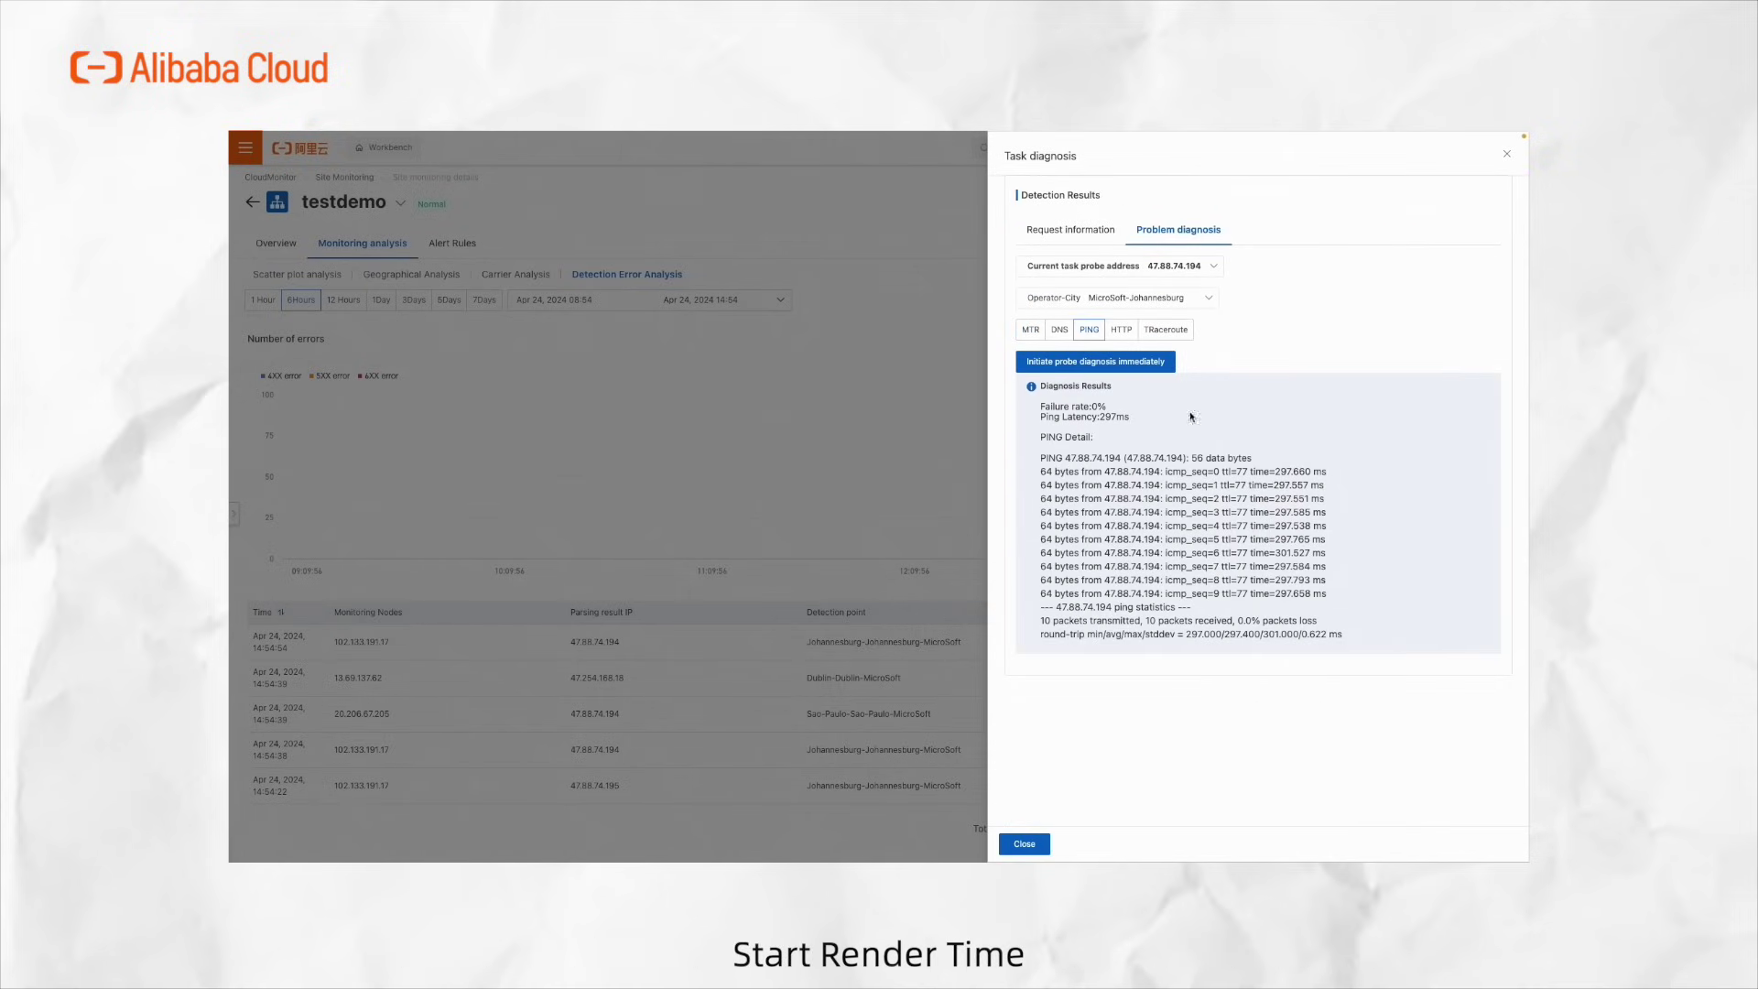
click(1085, 364)
scroll(1168, 478, down, 5)
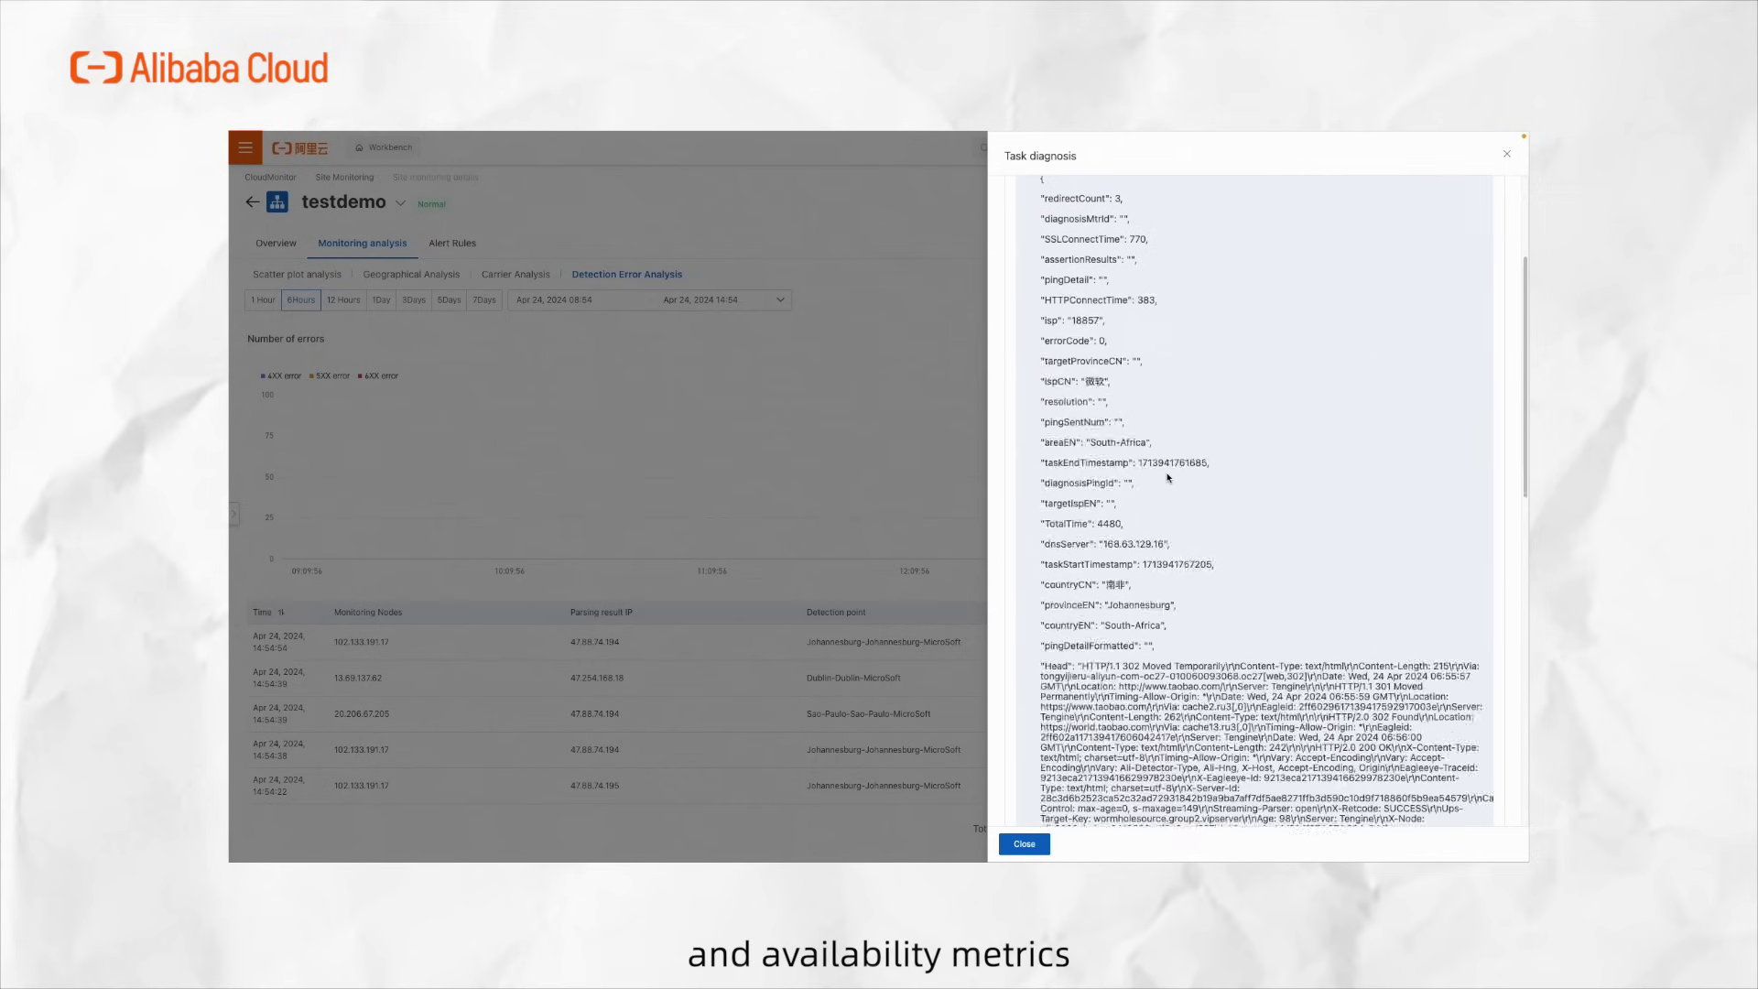
scroll(1168, 477, down, 5)
scroll(1167, 477, down, 5)
scroll(1168, 478, up, 15)
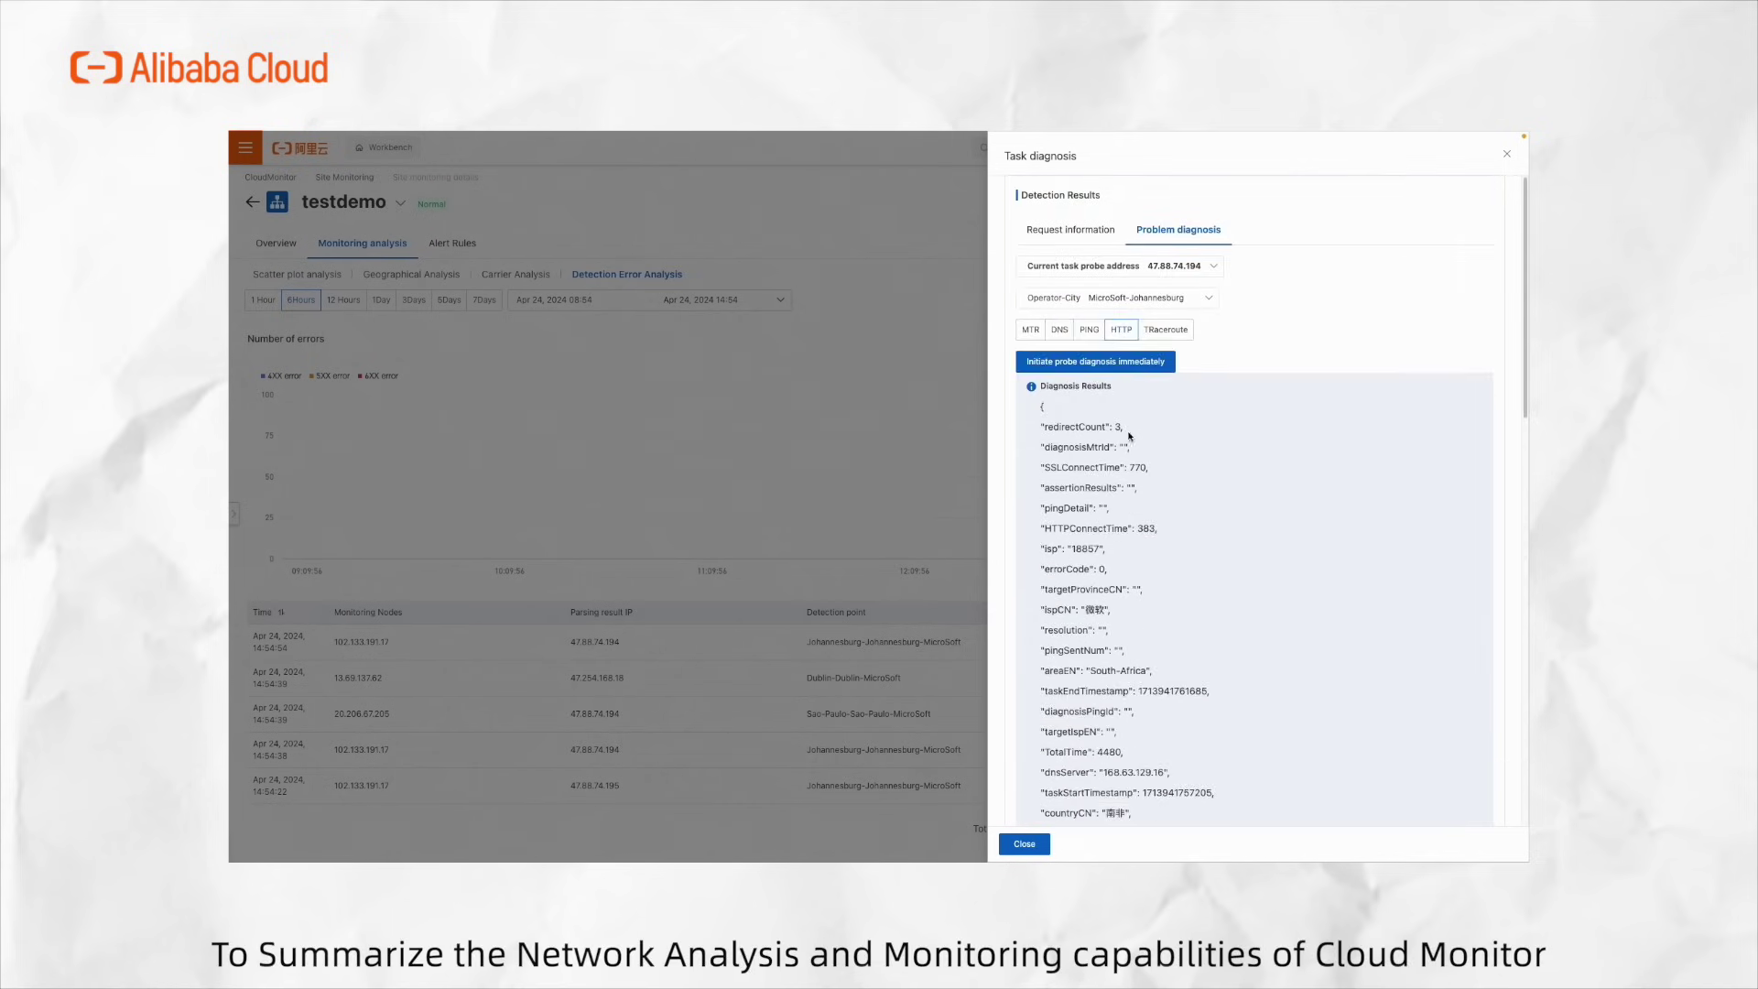